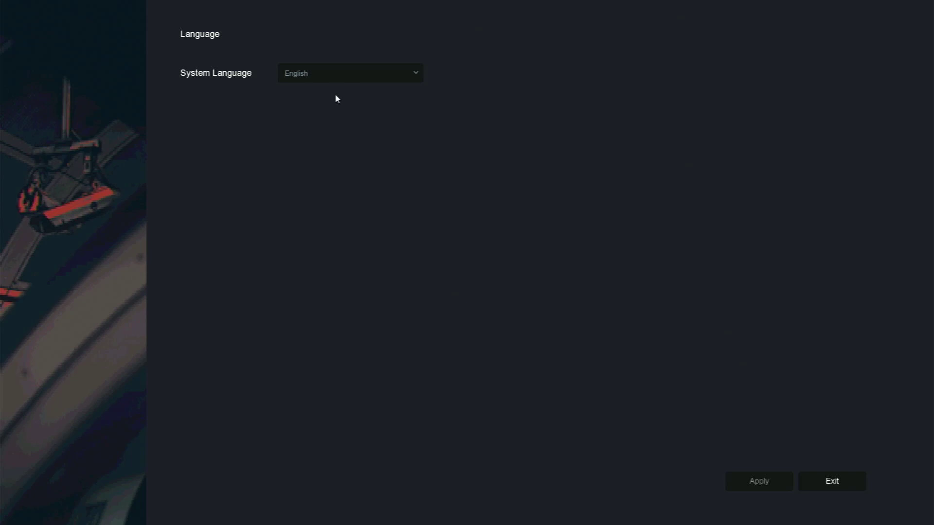
# Choose English as the system language and exit the language setup.
pyautogui.click(330, 73)
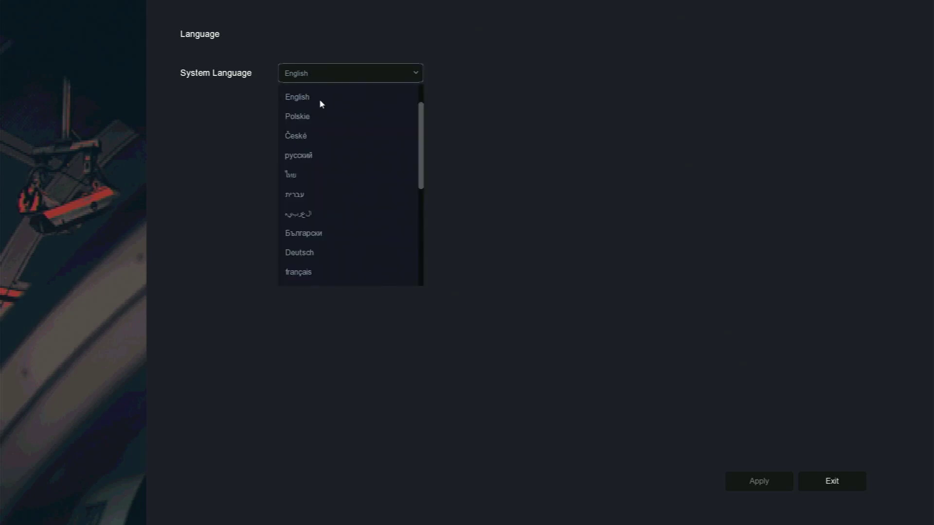
pyautogui.click(298, 98)
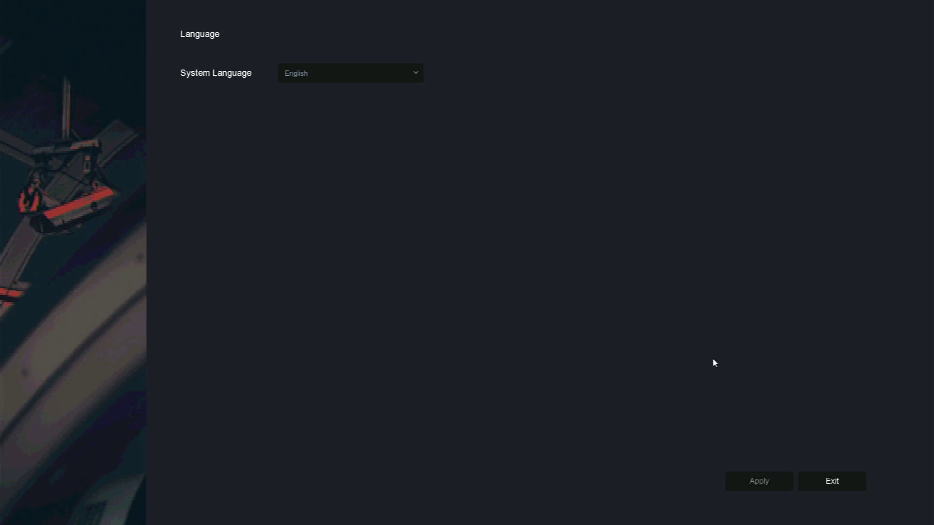
pyautogui.click(832, 489)
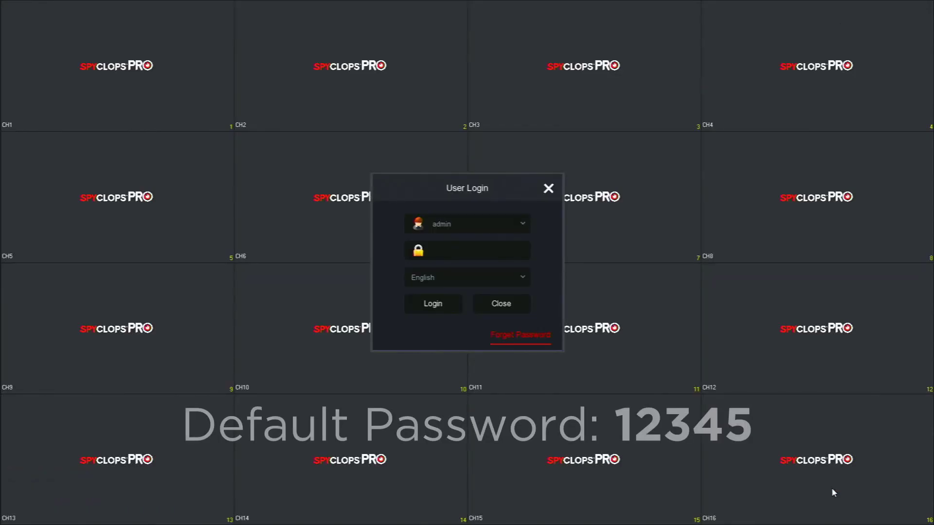
# Log in as admin by entering the default account password.
pyautogui.click(469, 256)
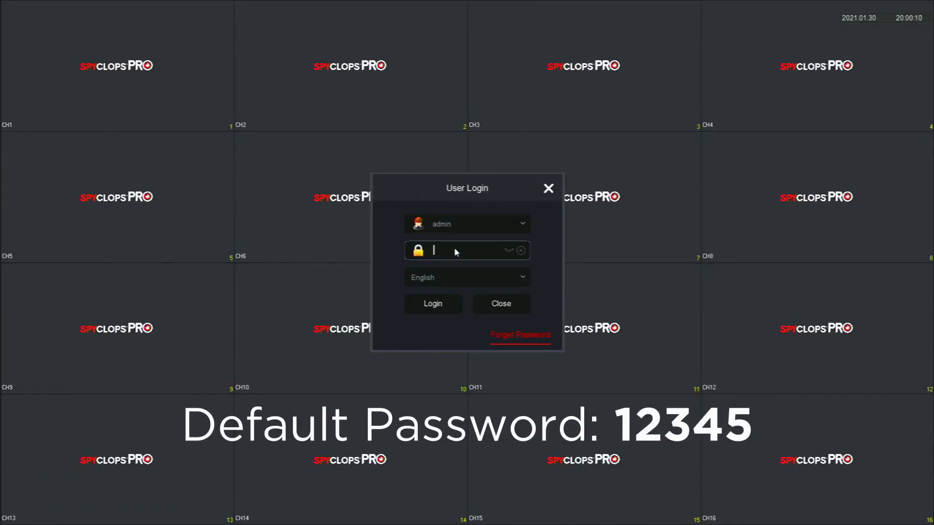
pyautogui.click(455, 249)
pyautogui.click(542, 255)
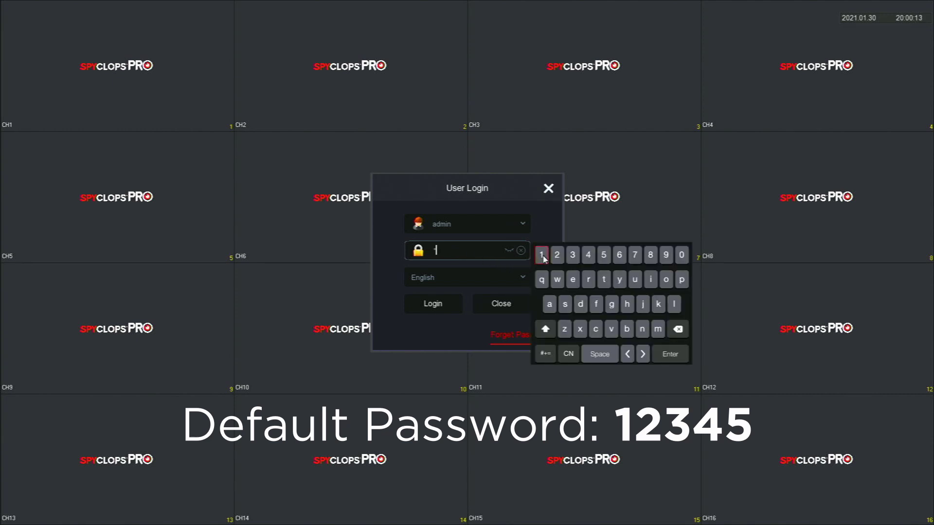
pyautogui.click(557, 254)
pyautogui.click(572, 254)
pyautogui.click(591, 256)
pyautogui.click(604, 254)
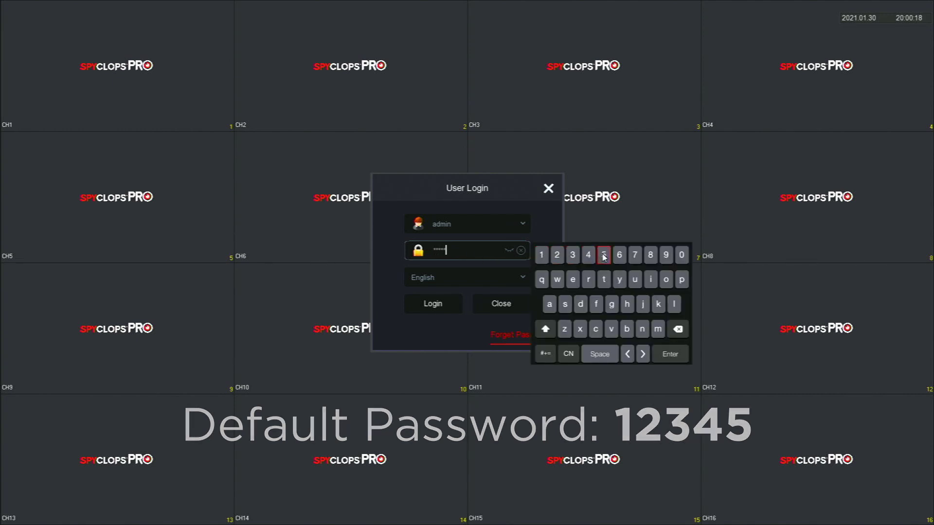
pyautogui.click(666, 352)
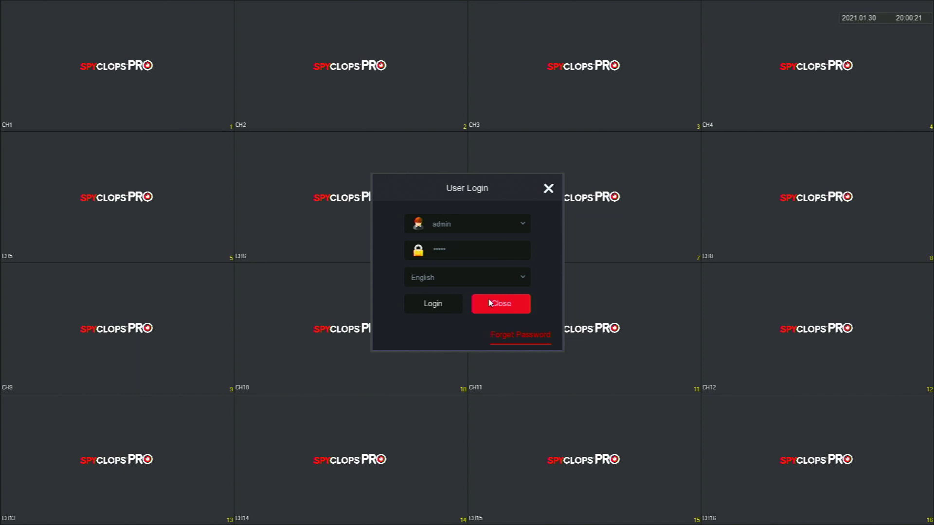
pyautogui.click(438, 304)
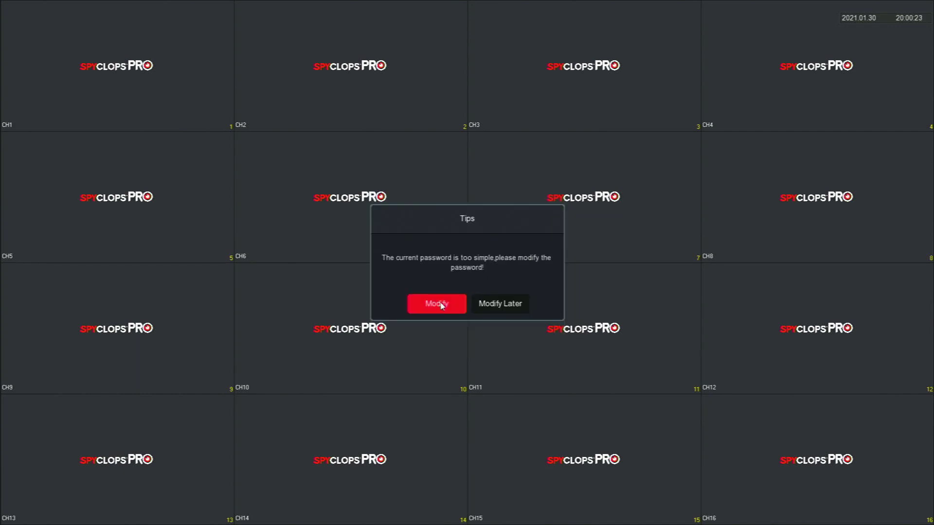
# Choose to modify the simple password and enter a new password for the admin account.
pyautogui.click(436, 303)
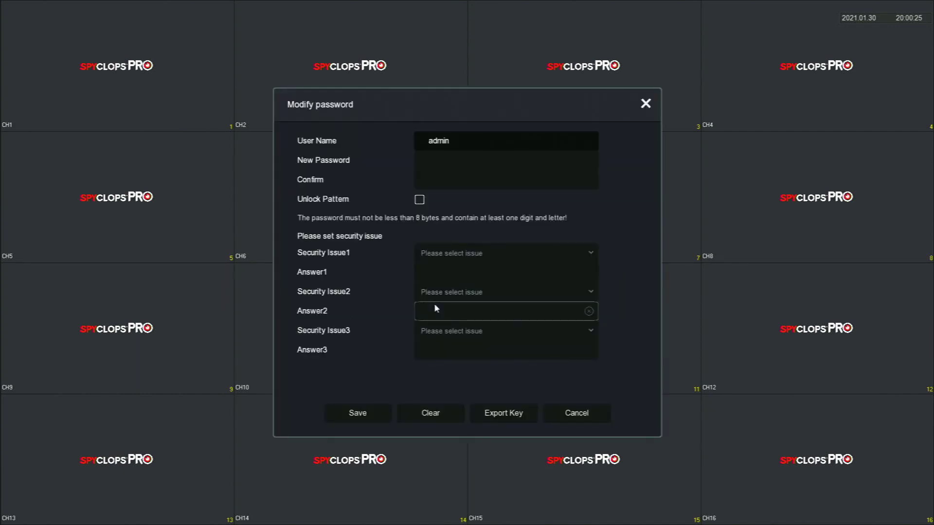
pyautogui.click(440, 273)
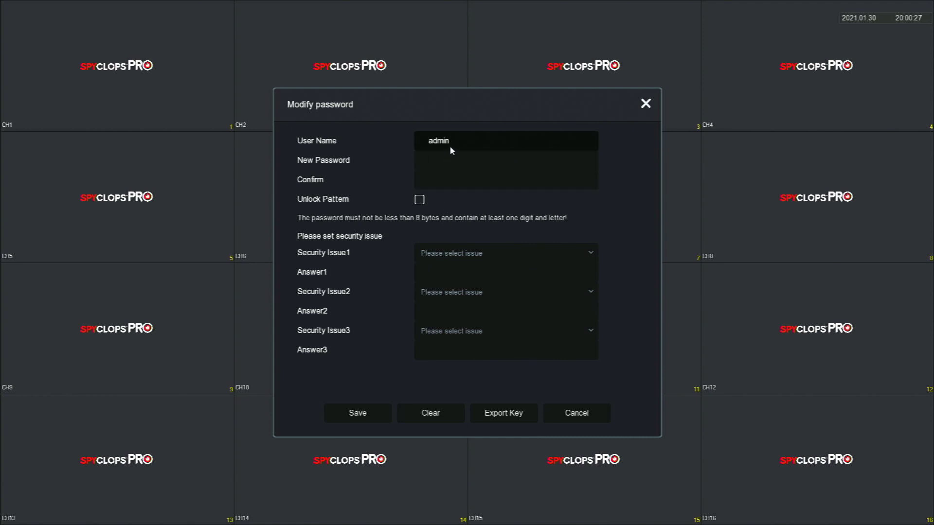
pyautogui.click(442, 159)
pyautogui.click(442, 162)
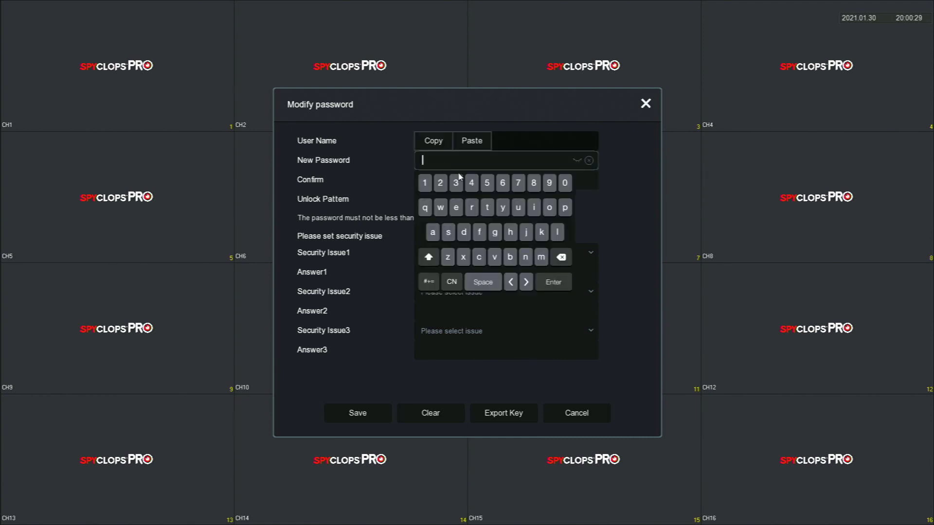
pyautogui.click(428, 257)
pyautogui.click(565, 207)
pyautogui.click(433, 232)
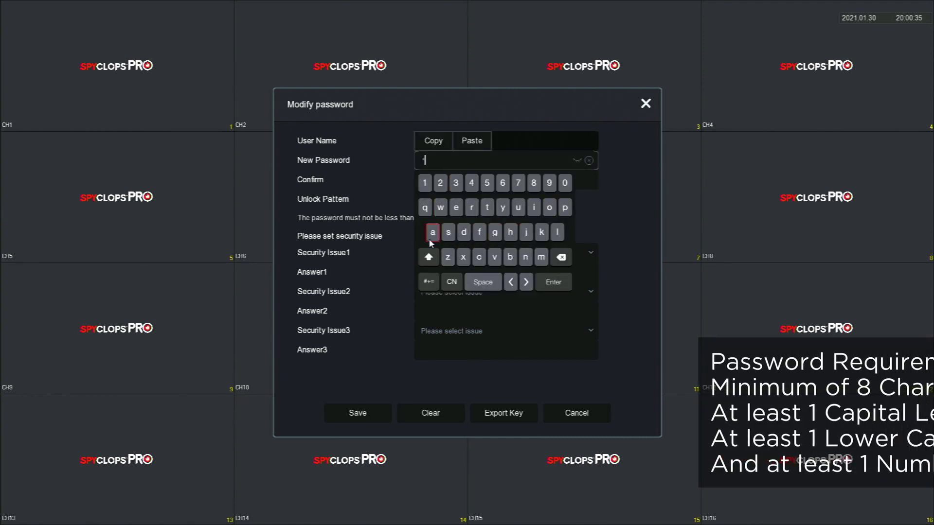
pyautogui.click(449, 232)
pyautogui.click(449, 232)
pyautogui.click(440, 207)
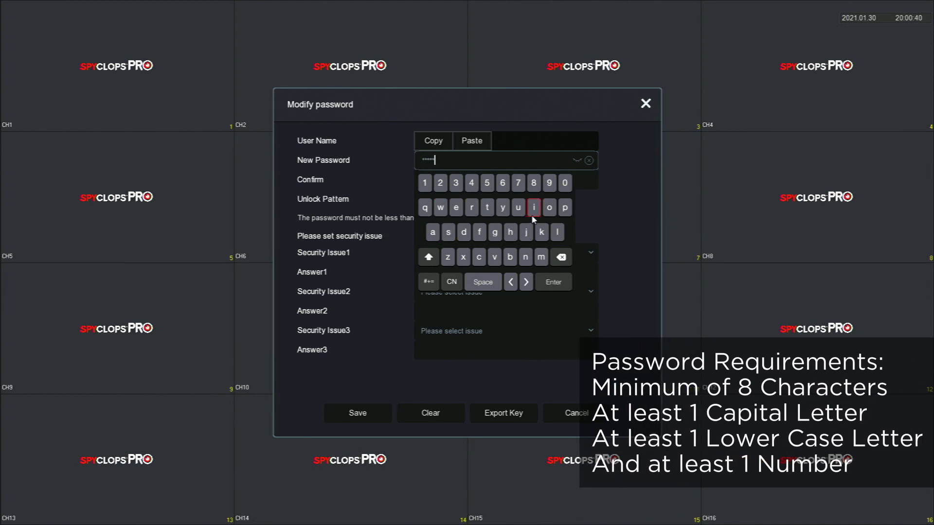
pyautogui.click(549, 207)
pyautogui.click(471, 208)
pyautogui.click(464, 232)
pyautogui.click(425, 183)
pyautogui.click(554, 283)
# Re-enter the new admin password in the confirmation field.
pyautogui.click(463, 178)
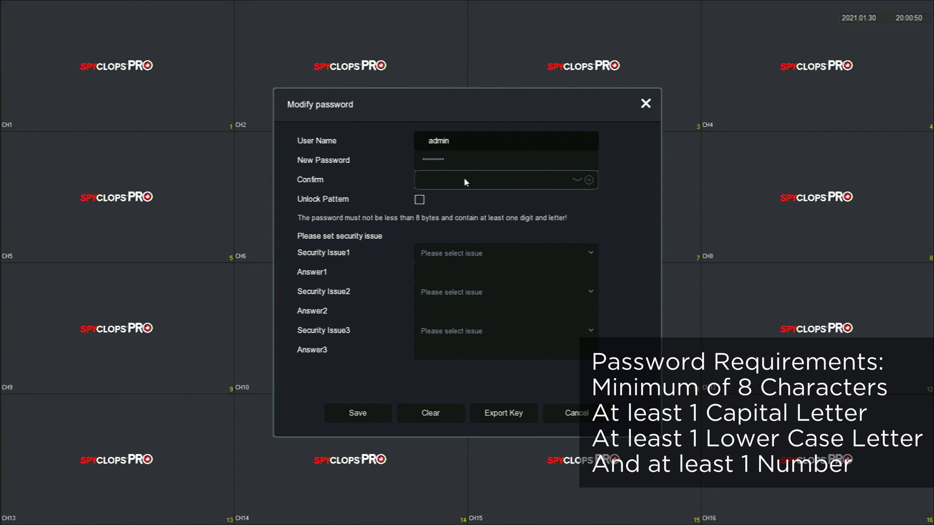
pyautogui.click(430, 279)
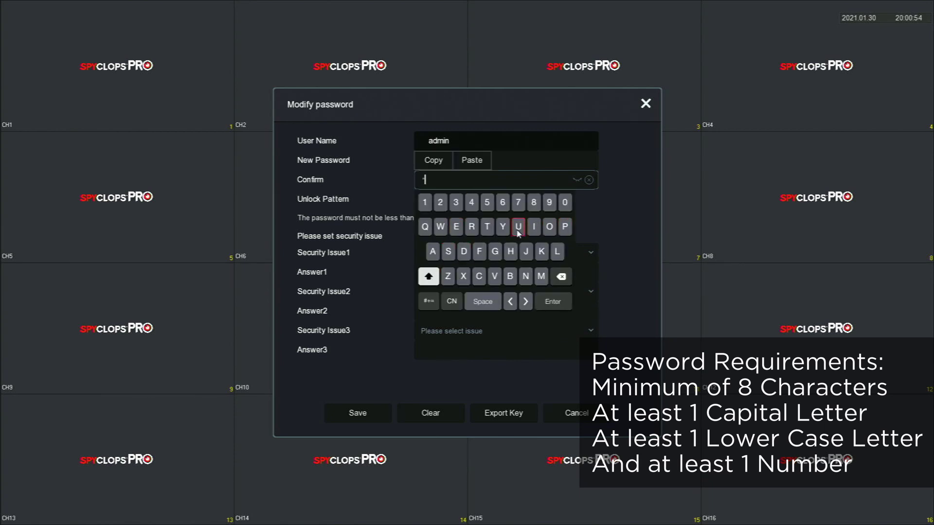
pyautogui.click(434, 254)
pyautogui.click(449, 252)
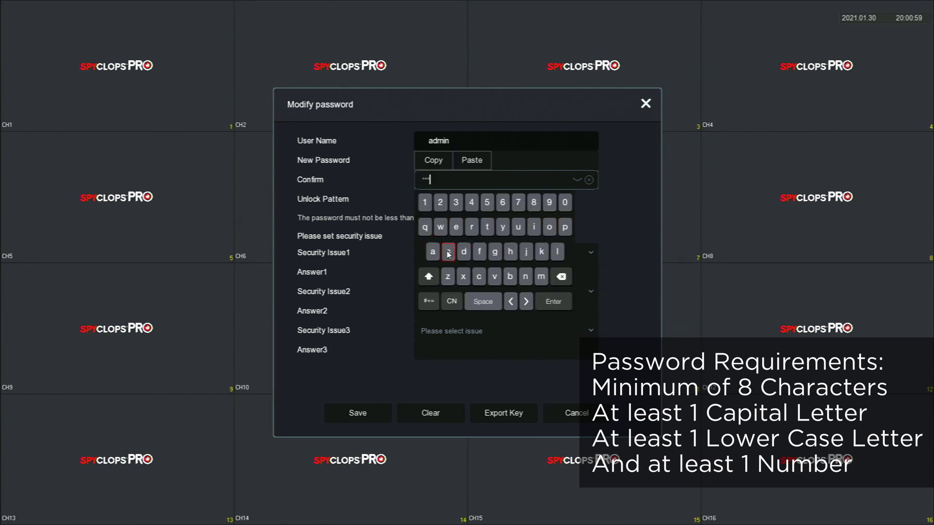
pyautogui.click(440, 228)
pyautogui.click(535, 228)
pyautogui.click(525, 277)
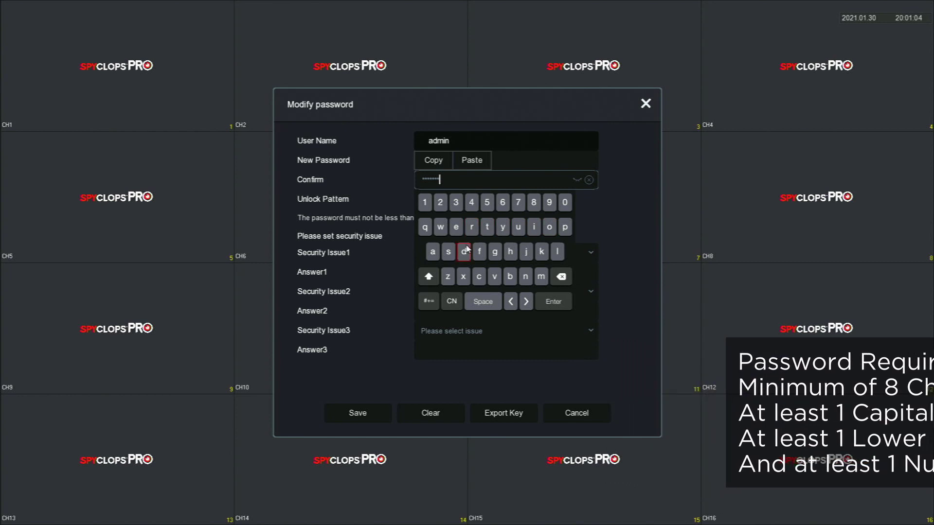
pyautogui.click(425, 203)
pyautogui.click(440, 202)
pyautogui.click(550, 302)
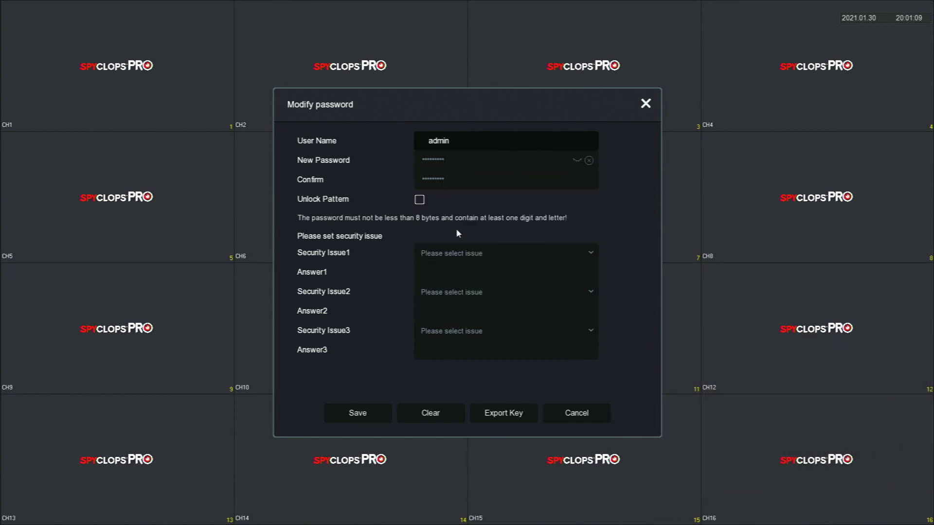
# Set the first security question to "What is your job number?" and enter its security answer.
pyautogui.click(457, 257)
pyautogui.click(462, 296)
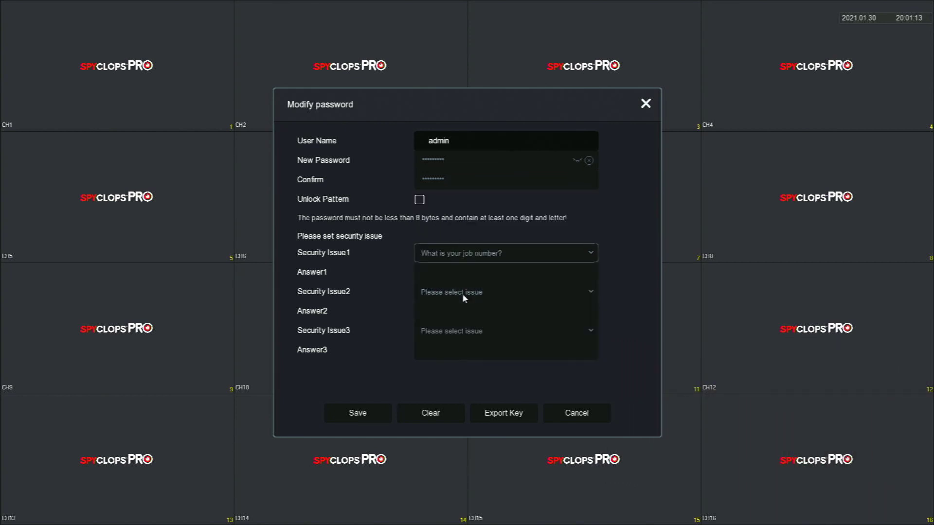
pyautogui.click(445, 272)
pyautogui.click(428, 296)
pyautogui.click(440, 295)
pyautogui.click(456, 295)
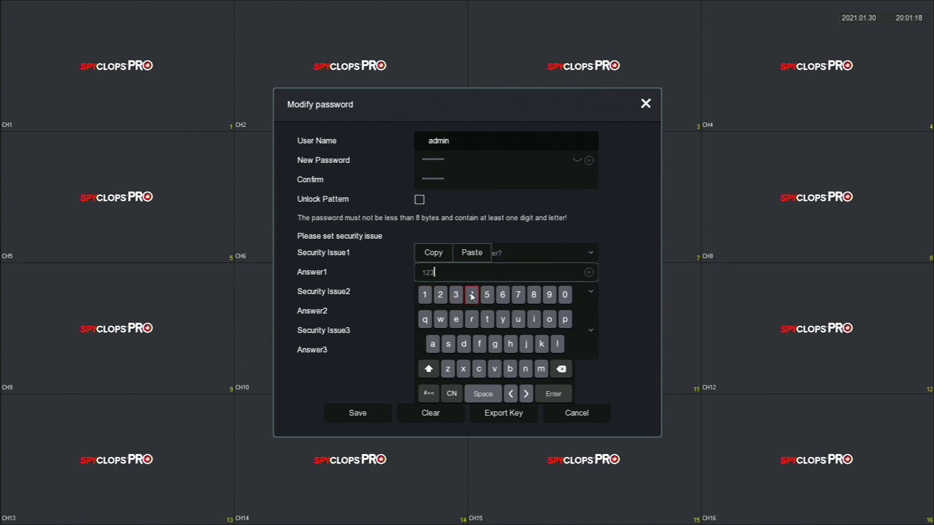
pyautogui.click(471, 295)
pyautogui.click(554, 395)
# Set the second security question to "What is your school number?" and enter its security answer.
pyautogui.click(502, 293)
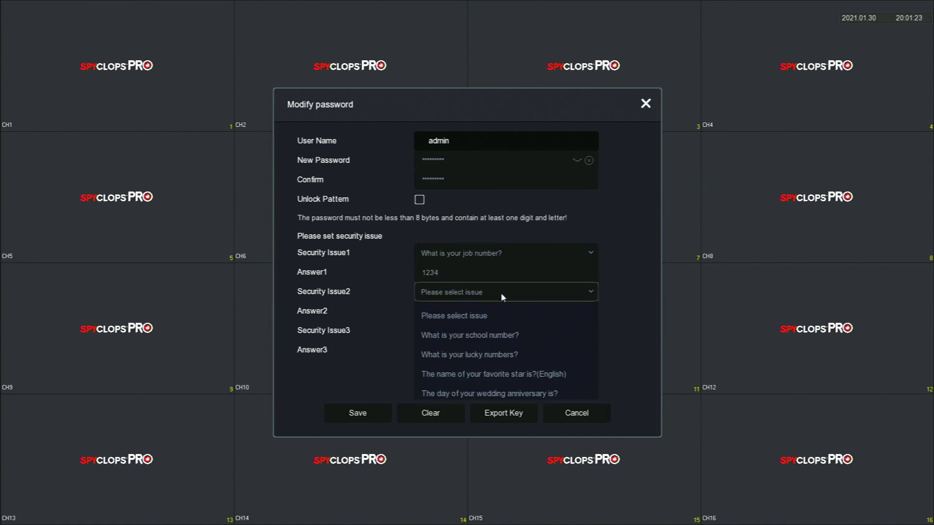
pyautogui.click(511, 329)
pyautogui.click(485, 320)
pyautogui.click(424, 334)
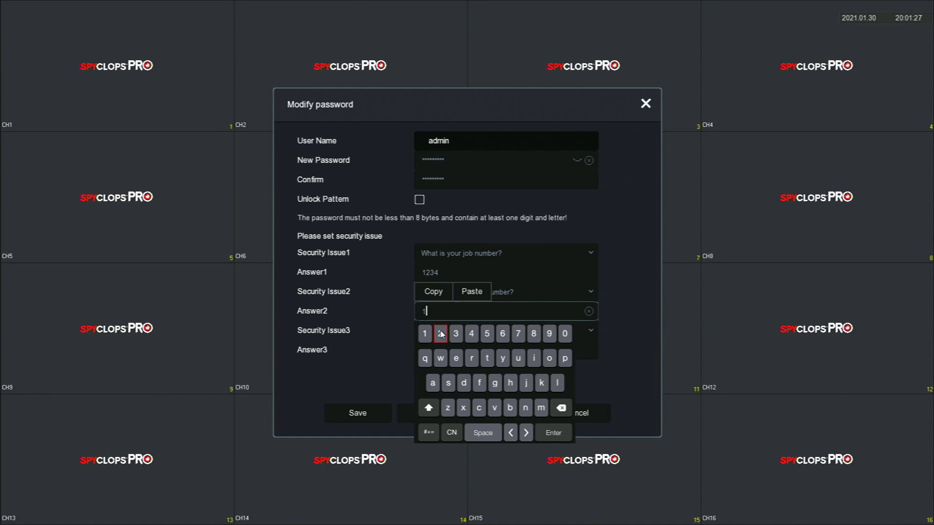
pyautogui.click(441, 334)
pyautogui.click(456, 333)
pyautogui.click(471, 334)
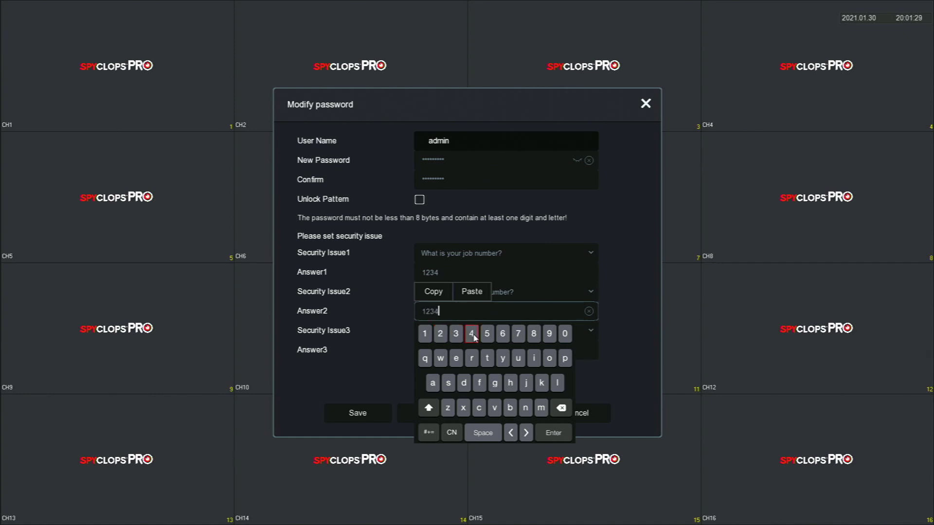
pyautogui.click(553, 433)
# Set the third security question to "What is your most popular mailbox?" and enter its security answer.
pyautogui.click(494, 335)
pyautogui.click(515, 374)
pyautogui.click(475, 351)
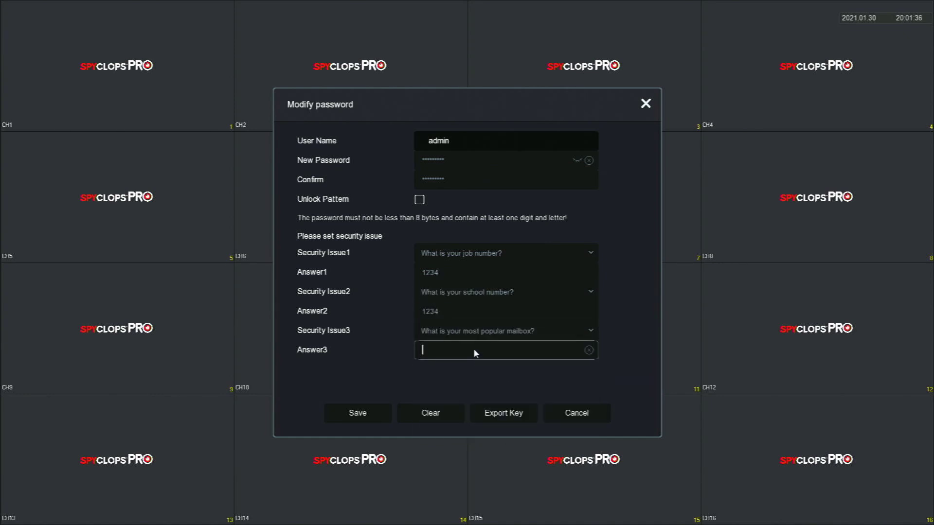
pyautogui.click(425, 372)
pyautogui.click(440, 373)
pyautogui.click(455, 373)
pyautogui.click(471, 372)
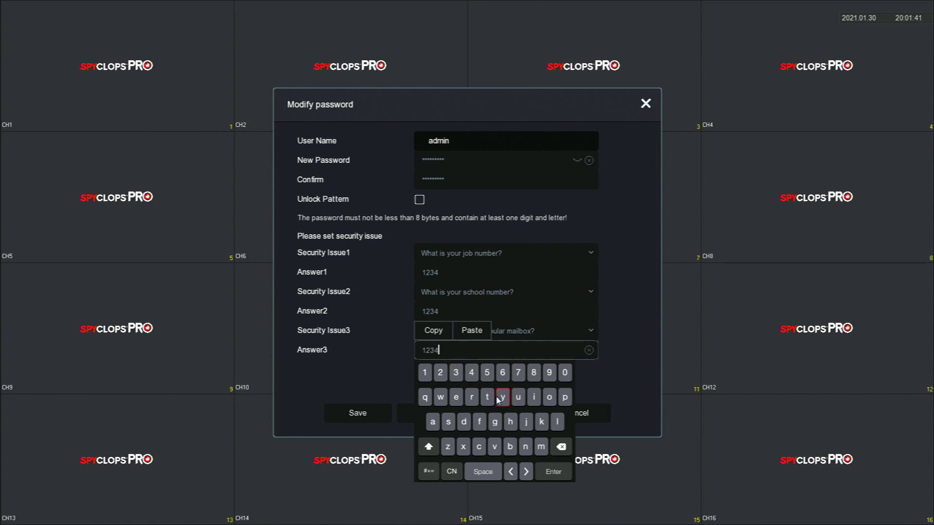
pyautogui.click(553, 472)
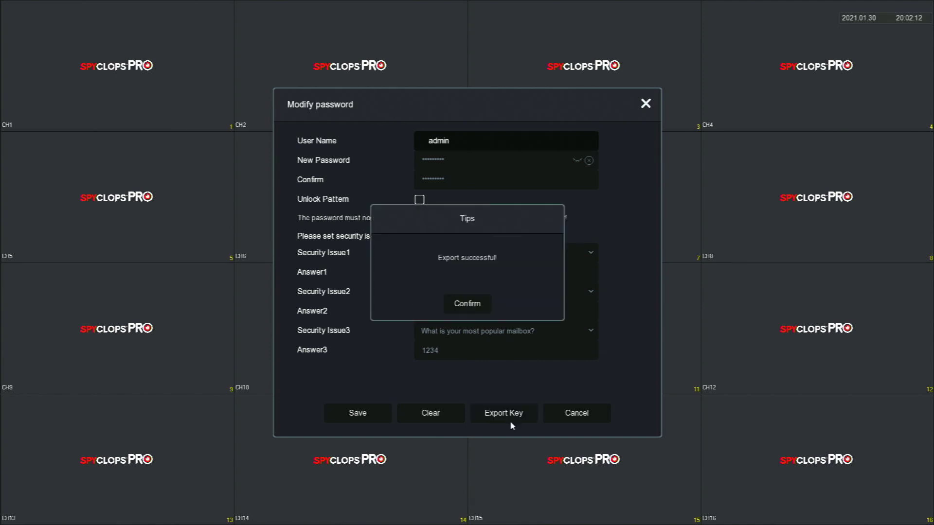
# Finish the key export and save the new password with its security questions, closing the password dialog.
pyautogui.click(465, 304)
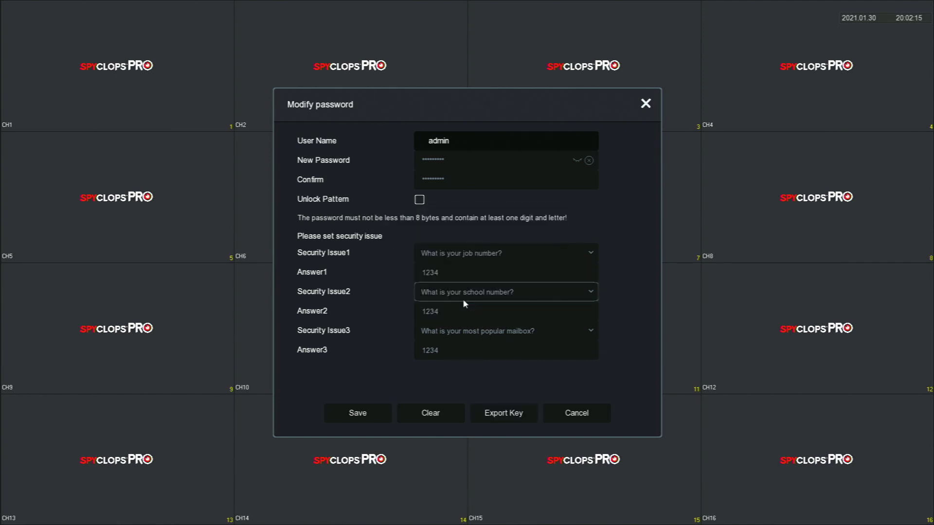
pyautogui.click(356, 413)
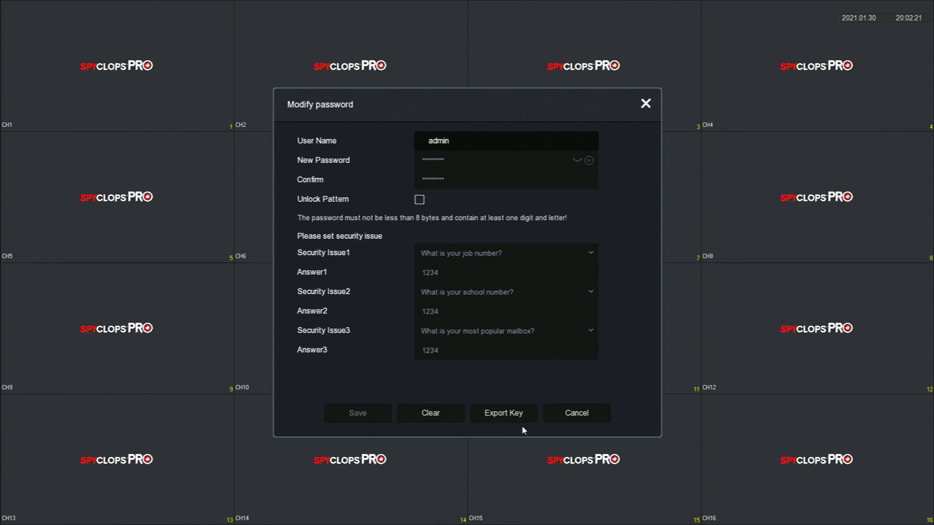
pyautogui.click(646, 104)
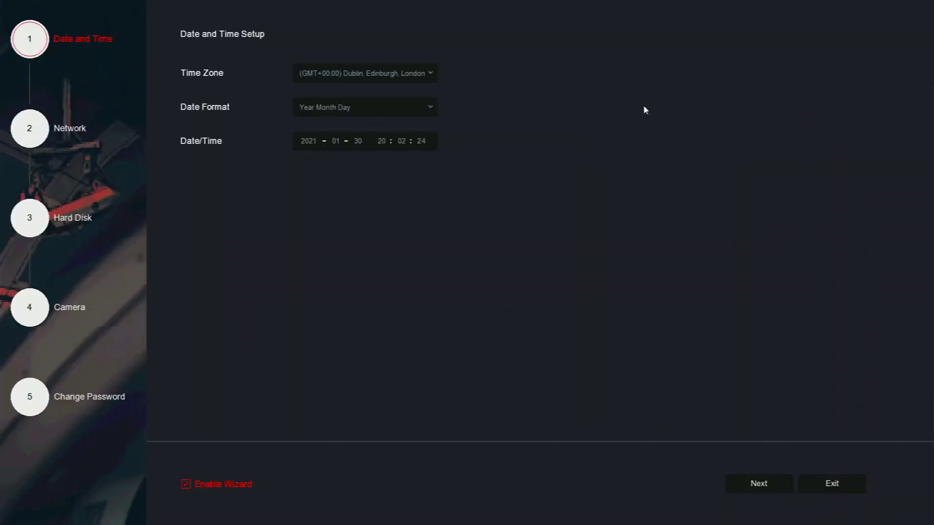
# Set the time zone to (GMT-05:00) Eastern Time (USA and Canada).
pyautogui.click(364, 74)
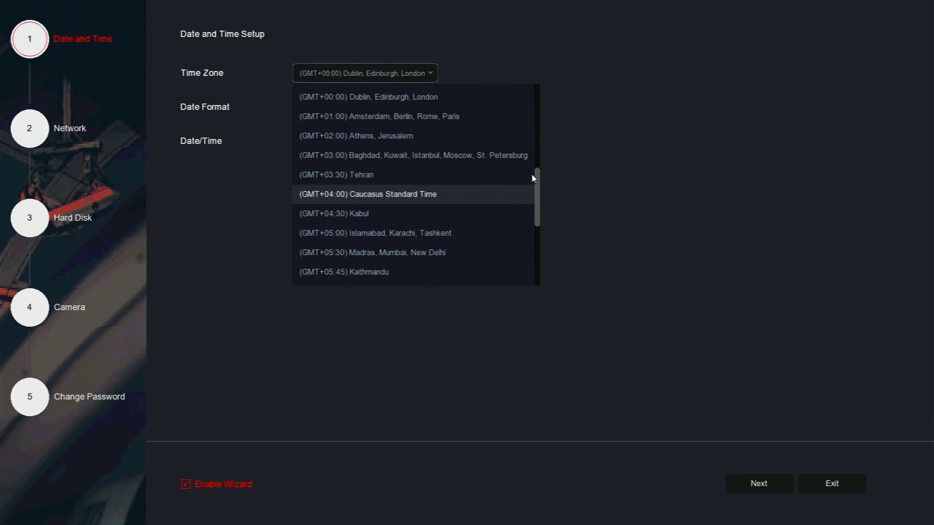
pyautogui.scroll(3, 534, 165)
pyautogui.click(401, 139)
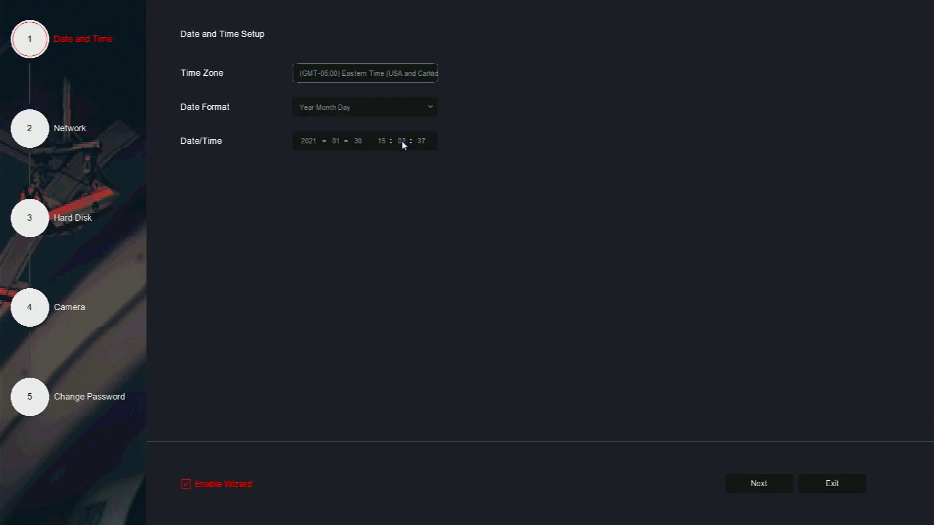
# Set the date format to Month Day Year and continue to the network setup.
pyautogui.click(367, 108)
pyautogui.click(366, 154)
pyautogui.click(335, 142)
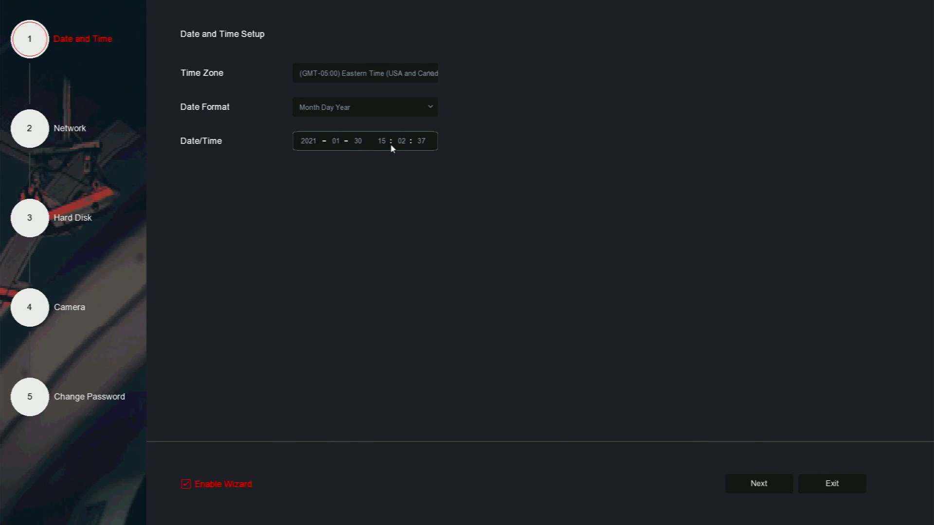
pyautogui.click(773, 481)
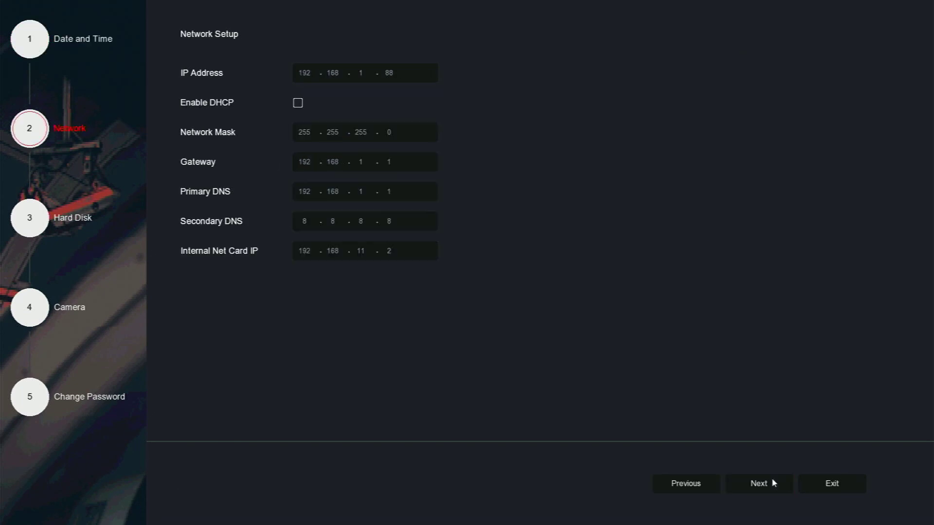
# Enable DHCP for the network and continue to the hard disk setup.
pyautogui.click(298, 103)
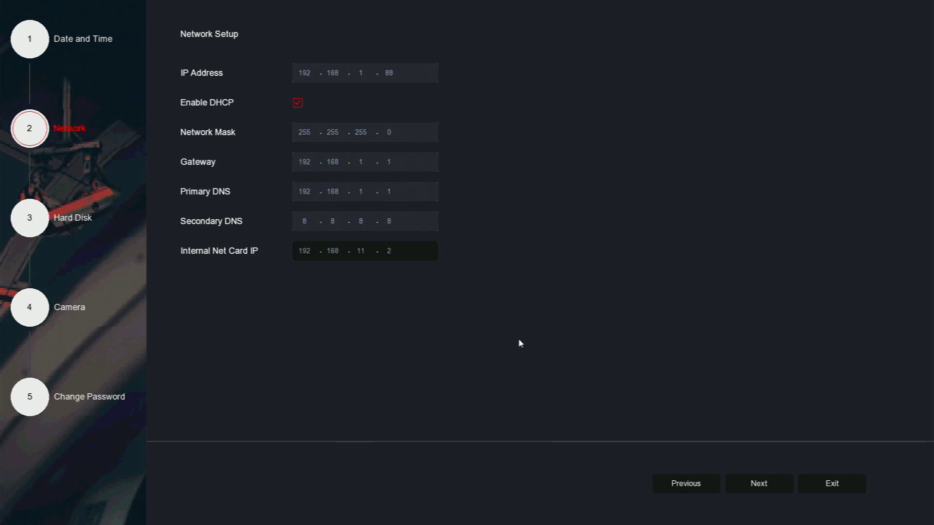
pyautogui.click(762, 483)
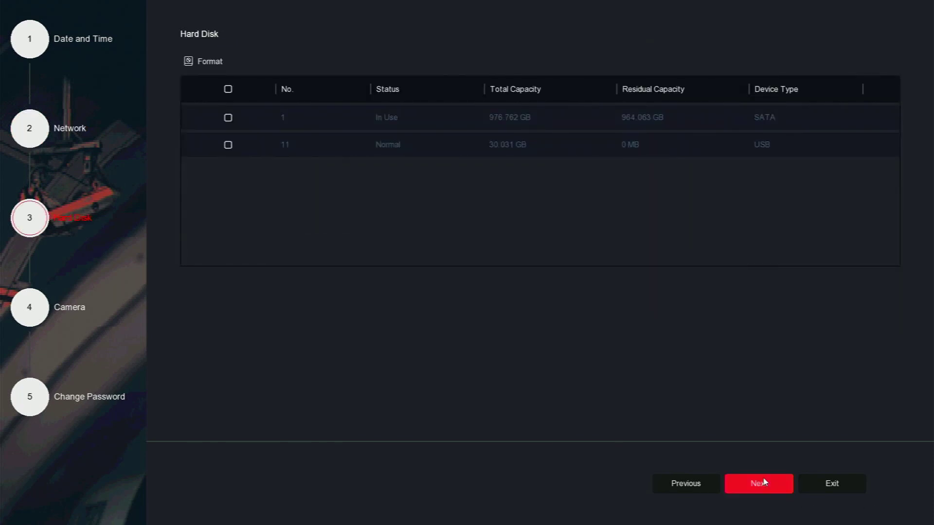
# Format the SATA hard disk, accepting the loss of all data on it.
pyautogui.click(228, 118)
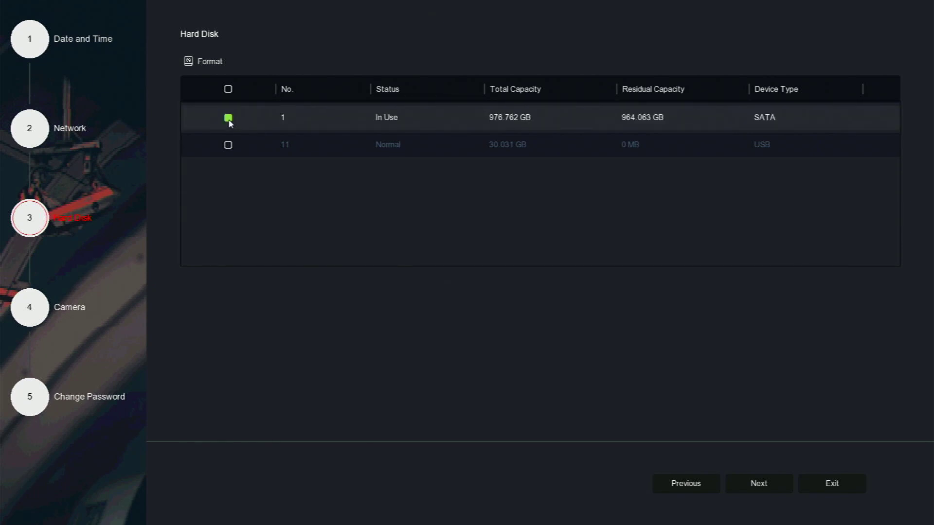
pyautogui.click(207, 61)
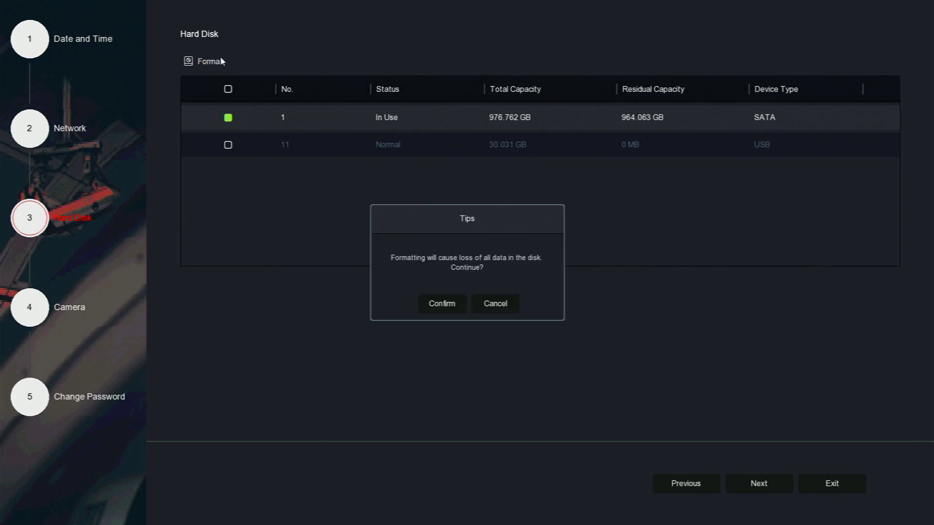
pyautogui.click(447, 305)
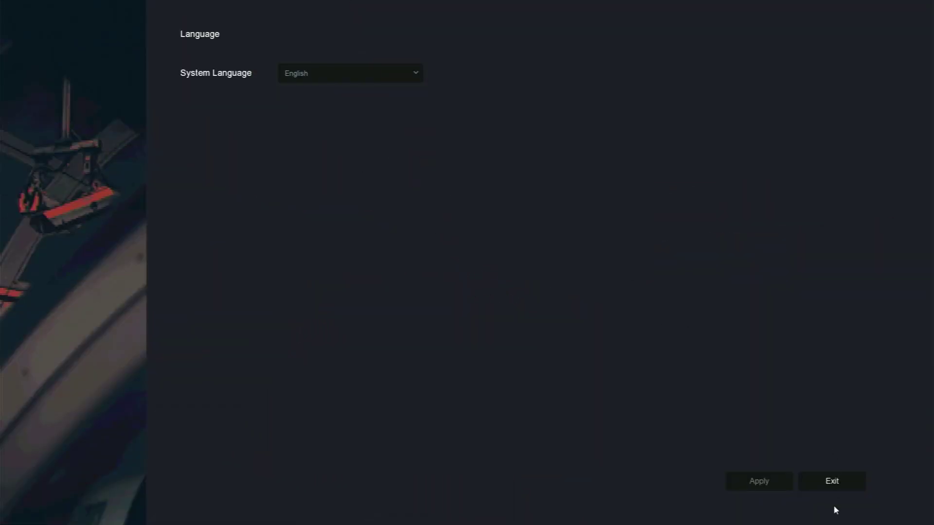
# Leave the language setup, enter the account password and log in as admin.
pyautogui.click(835, 488)
pyautogui.click(463, 250)
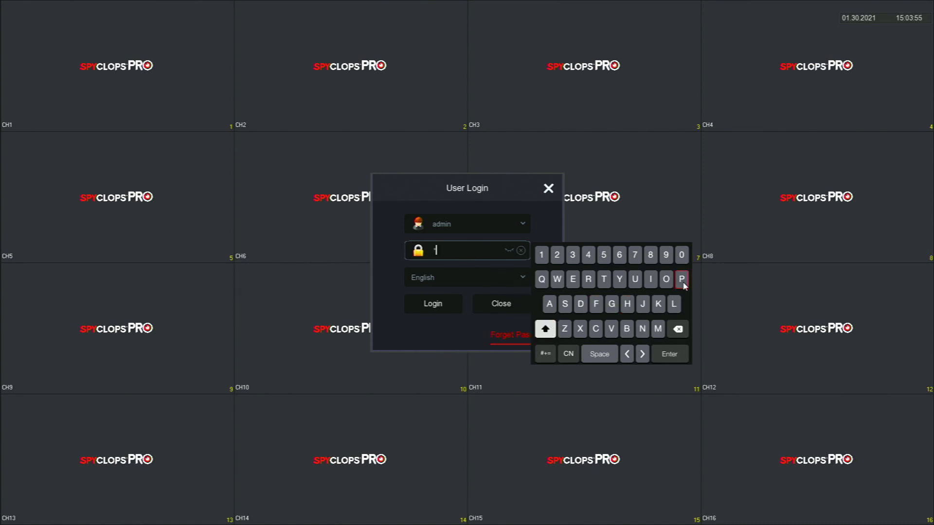
pyautogui.click(554, 327)
pyautogui.click(550, 304)
pyautogui.click(565, 305)
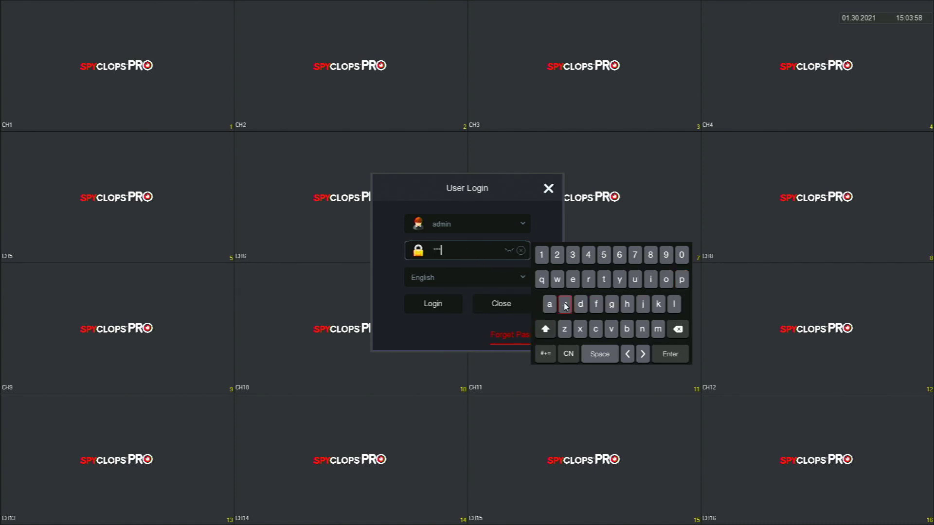
pyautogui.click(557, 280)
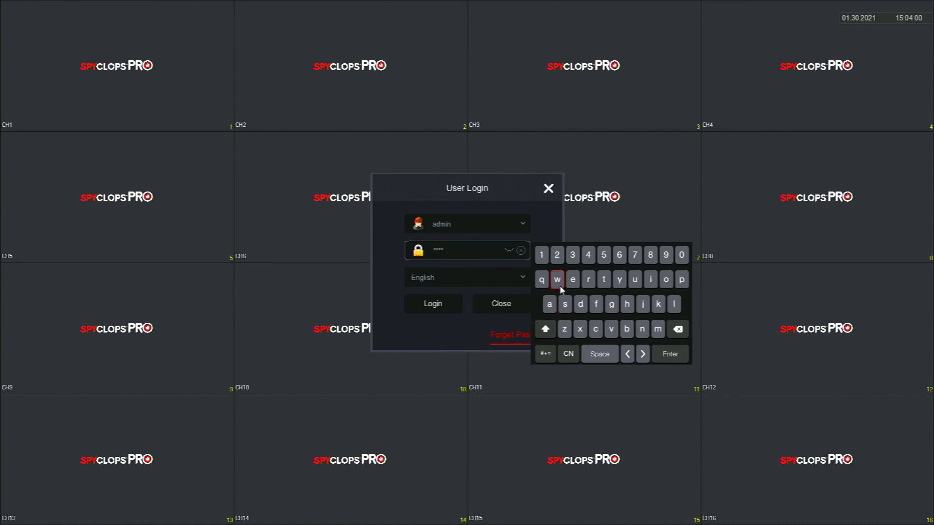
pyautogui.click(666, 280)
pyautogui.click(588, 279)
pyautogui.click(580, 304)
pyautogui.click(541, 254)
pyautogui.click(671, 354)
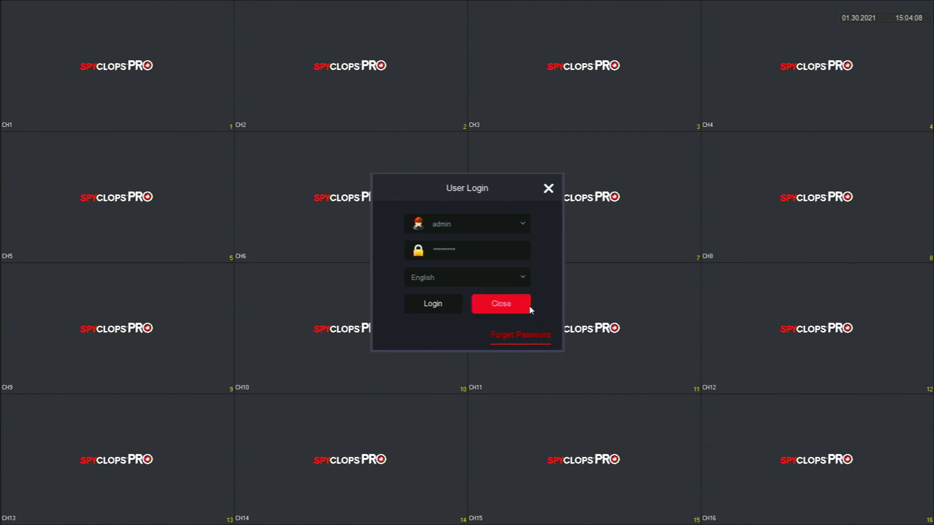
pyautogui.click(432, 305)
# Continue through the date and time, network and hard disk pages to the camera setup and search for devices.
pyautogui.click(758, 484)
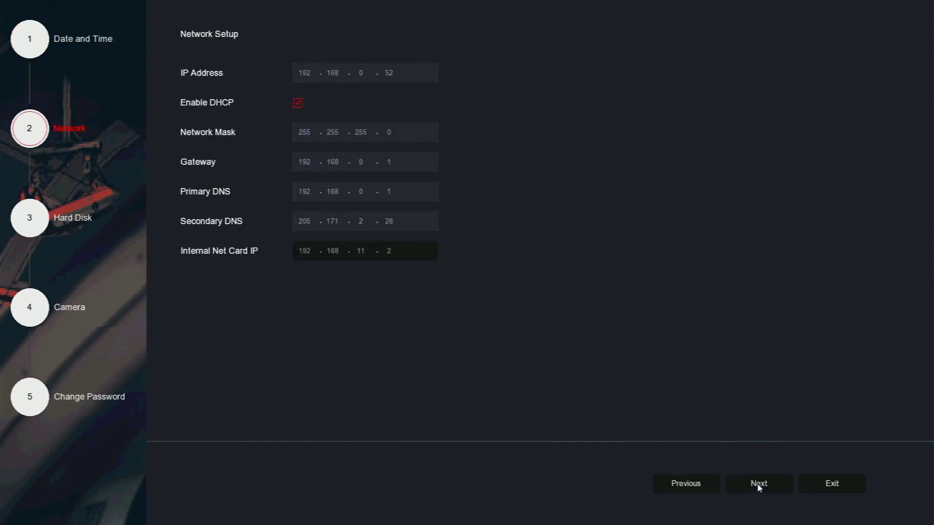
pyautogui.click(759, 484)
pyautogui.click(759, 484)
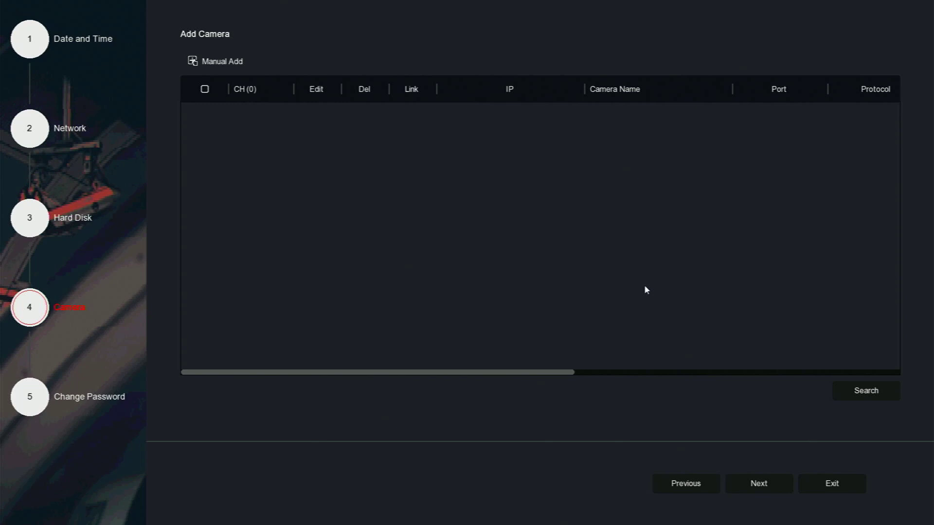
pyautogui.click(874, 392)
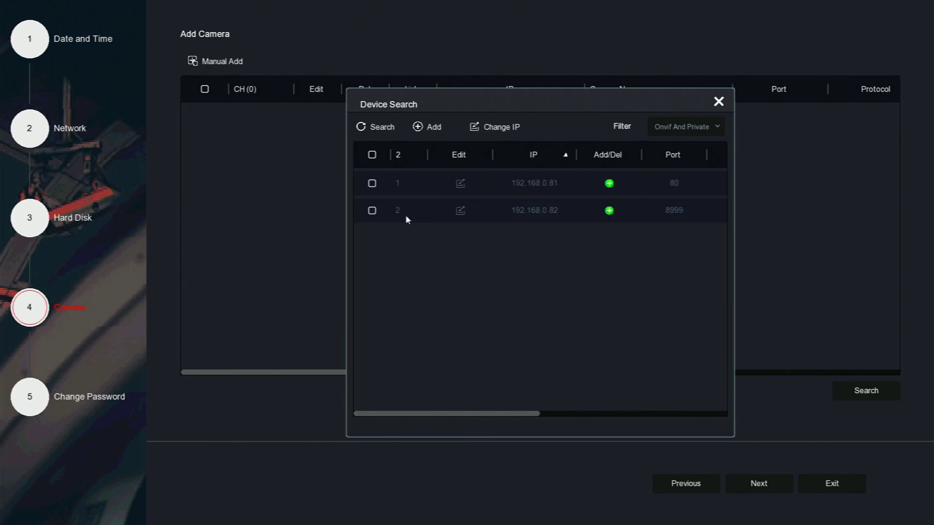
# Submit the IP settings for the camera at 192.168.0.81 with its account password and confirm the changes.
pyautogui.click(372, 183)
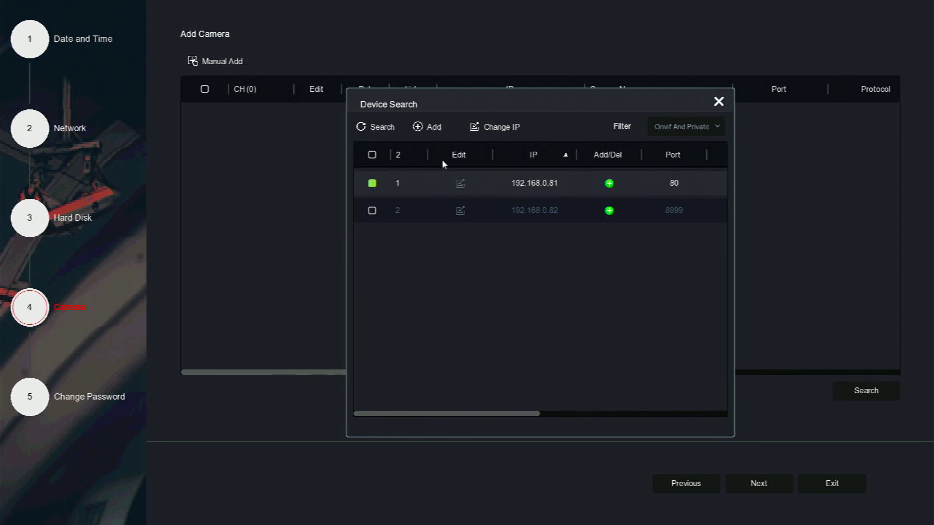
pyautogui.click(500, 129)
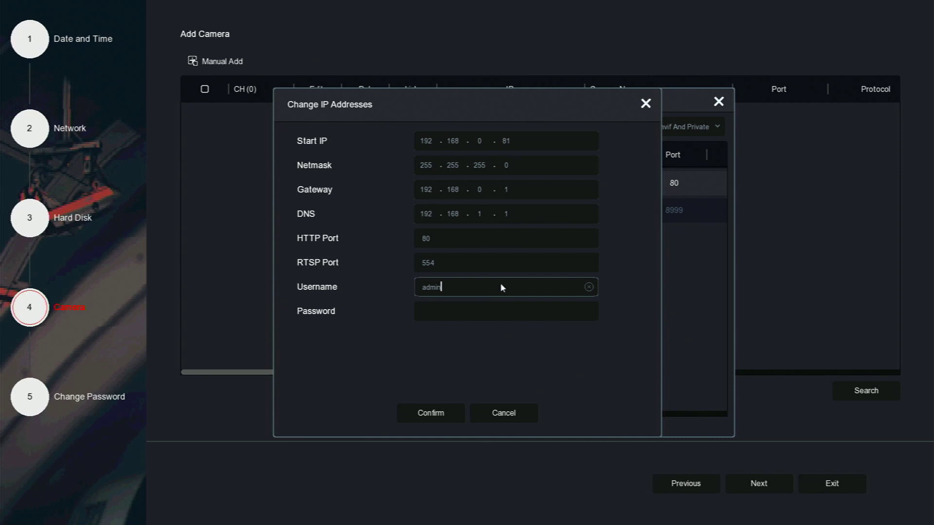
pyautogui.click(460, 310)
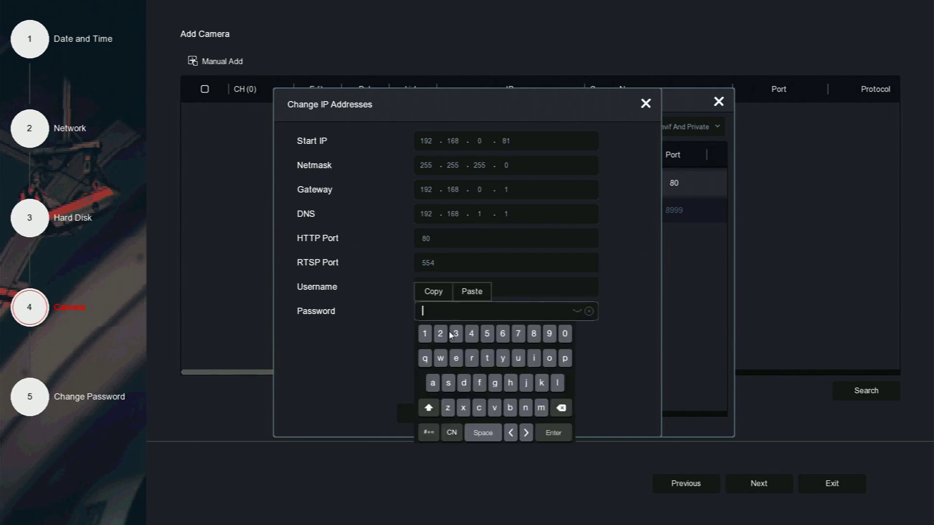
pyautogui.click(433, 384)
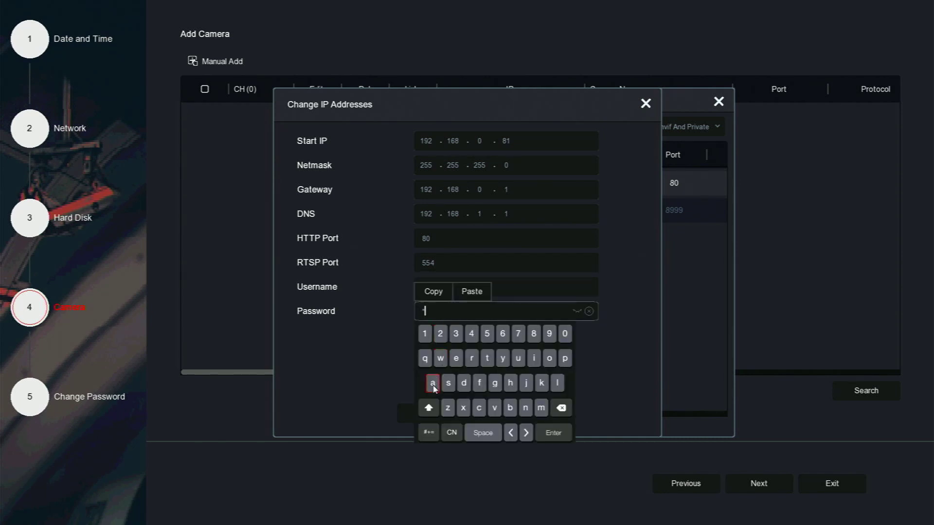
pyautogui.click(464, 384)
pyautogui.click(539, 413)
pyautogui.click(529, 409)
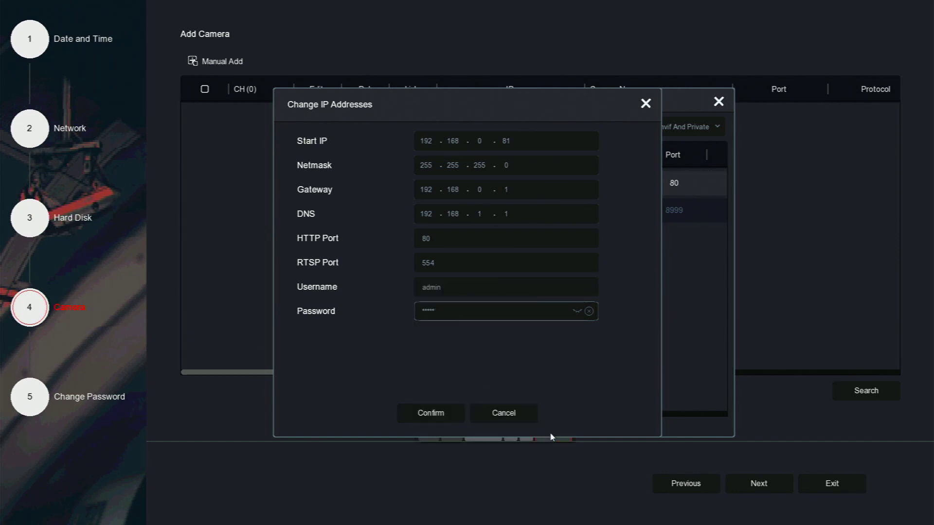
pyautogui.click(443, 415)
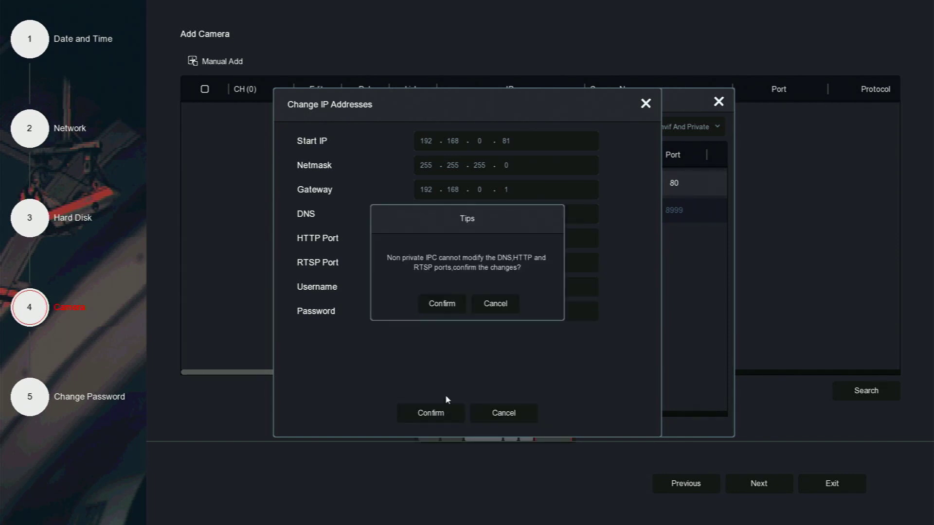
pyautogui.click(453, 307)
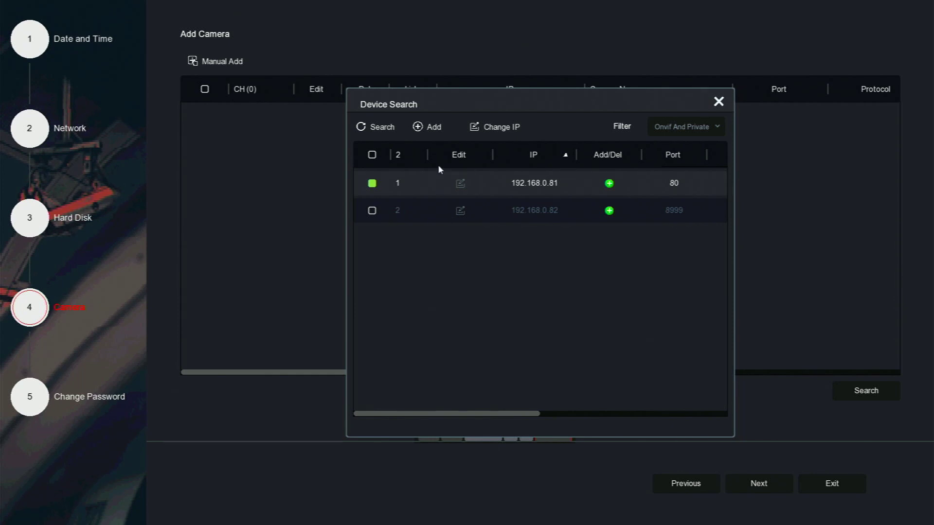
# Add the selected camera to the recorder and close the device search.
pyautogui.click(426, 125)
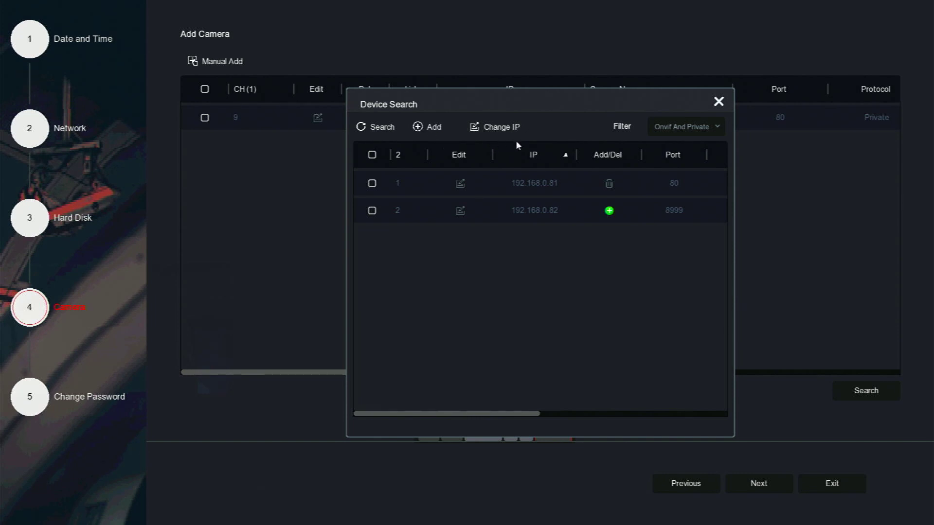
pyautogui.click(719, 102)
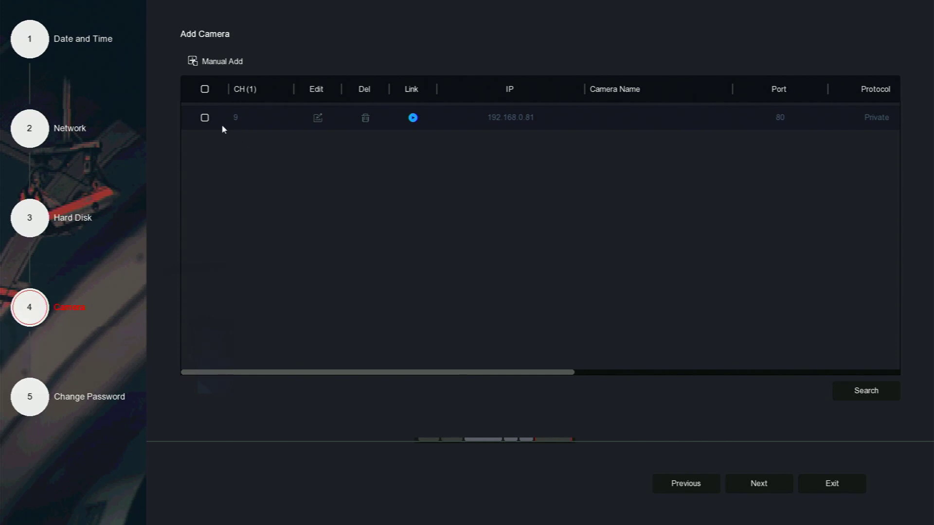
# Begin a manual camera setup on channel 1, set the add method to Manual and enable the channel.
pyautogui.click(215, 67)
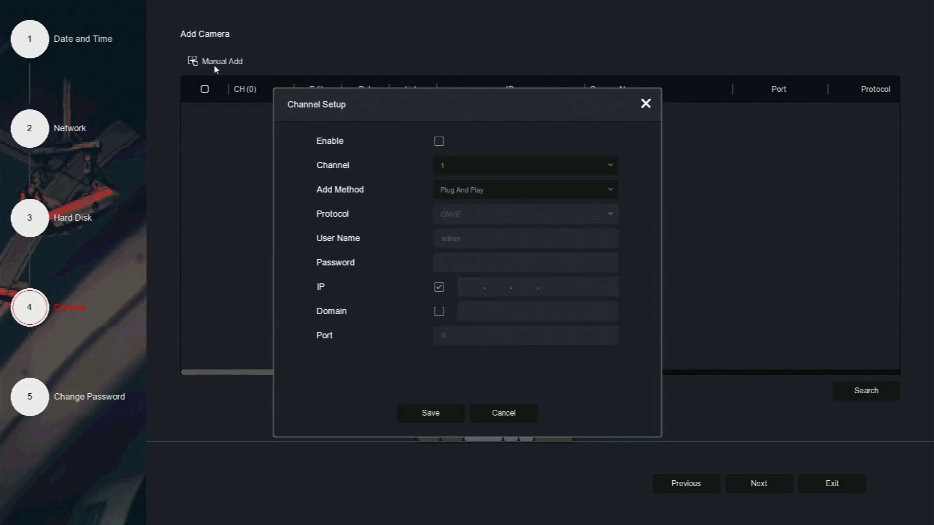
pyautogui.click(462, 194)
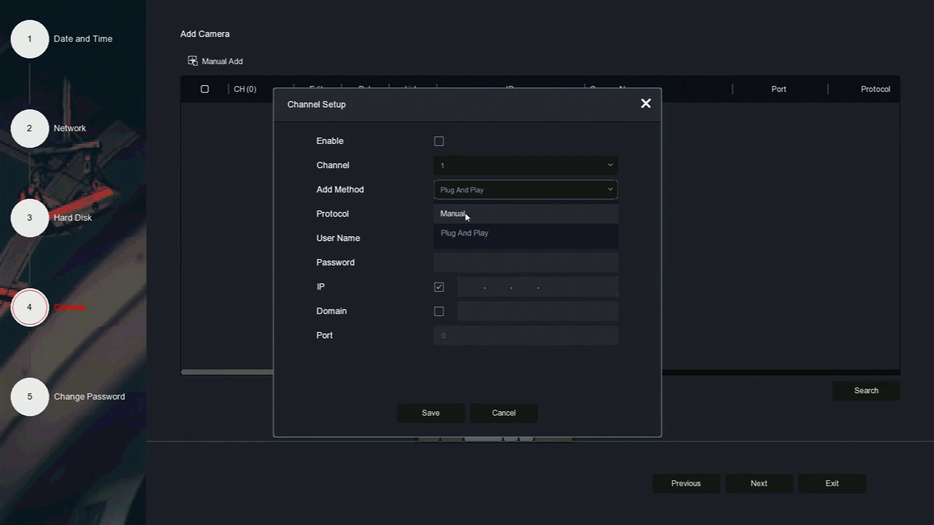
pyautogui.click(466, 214)
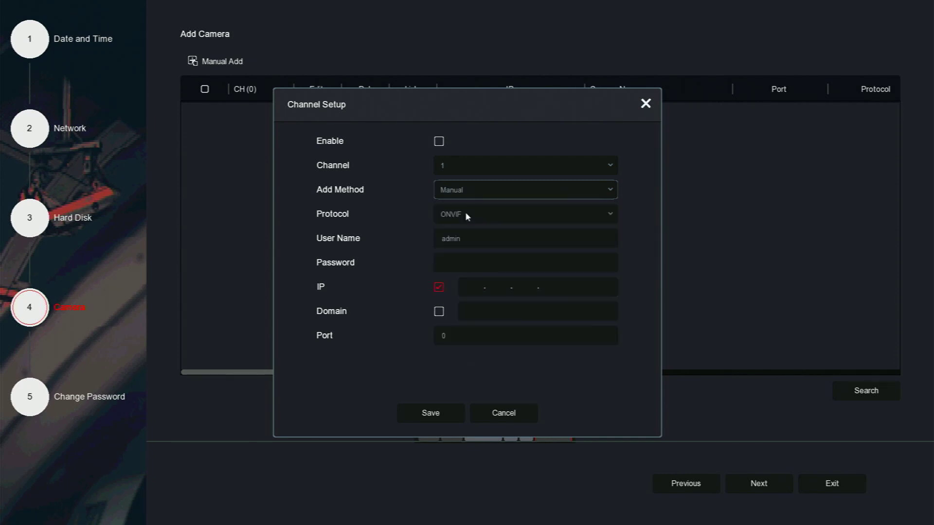
pyautogui.click(438, 142)
# Enter the camera's account password in the channel setup.
pyautogui.click(458, 263)
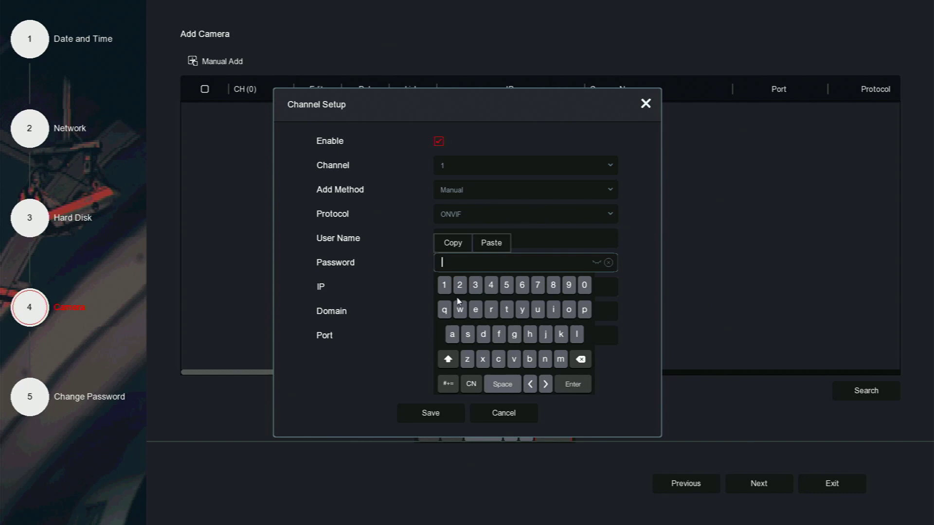
pyautogui.click(454, 335)
pyautogui.click(483, 335)
pyautogui.click(561, 360)
pyautogui.click(553, 312)
pyautogui.click(545, 359)
pyautogui.click(572, 385)
# Set the camera's IP address to 192.168.0.81 in the channel setup.
pyautogui.click(465, 286)
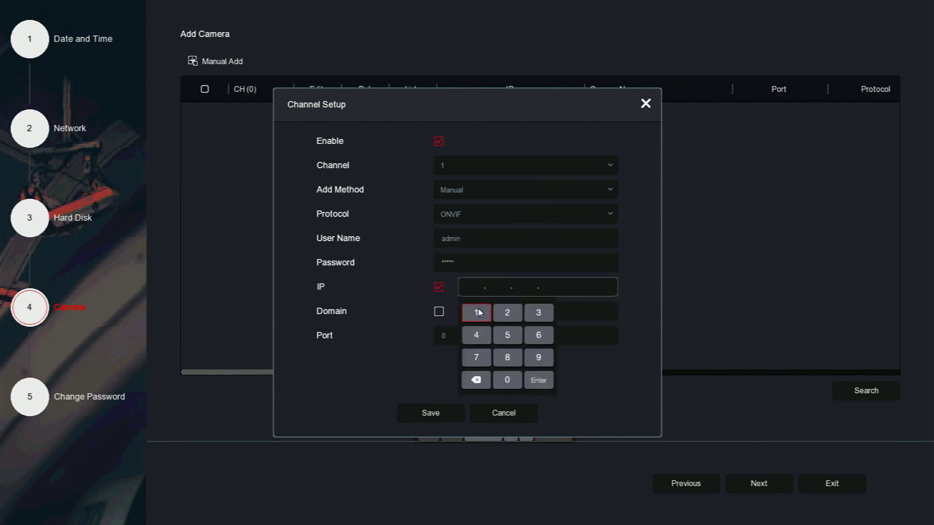
pyautogui.click(478, 312)
pyautogui.click(539, 357)
pyautogui.click(507, 312)
pyautogui.click(503, 313)
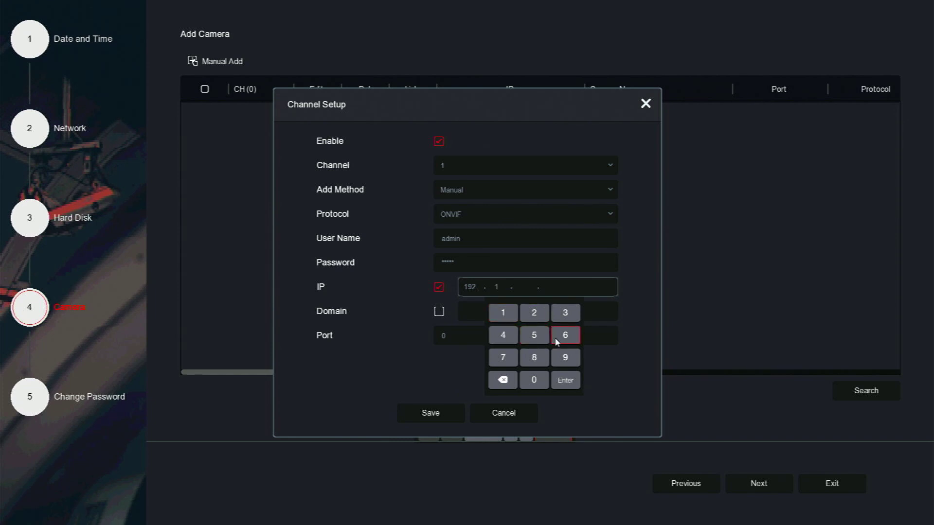
pyautogui.click(557, 342)
pyautogui.click(534, 357)
pyautogui.click(561, 380)
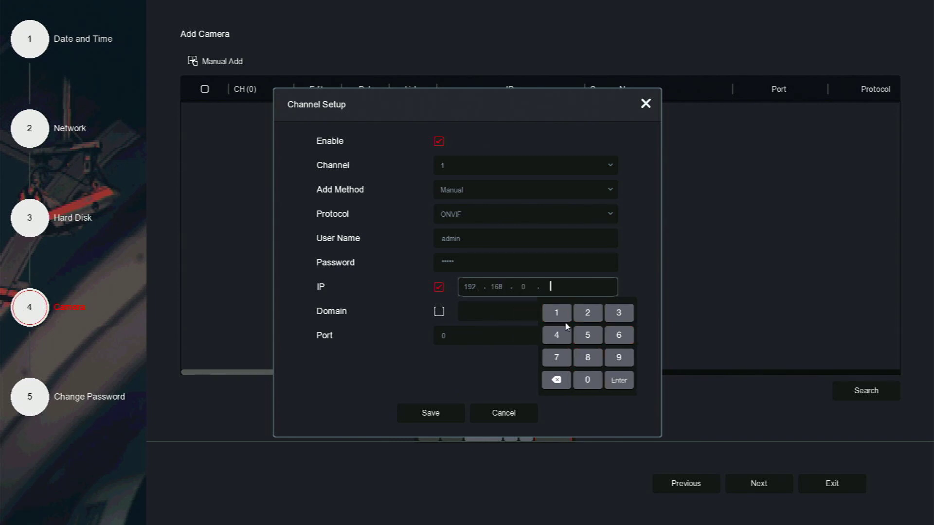
pyautogui.click(588, 357)
pyautogui.click(556, 313)
# Set the camera's port to 80, save the channel setup and confirm it.
pyautogui.click(503, 335)
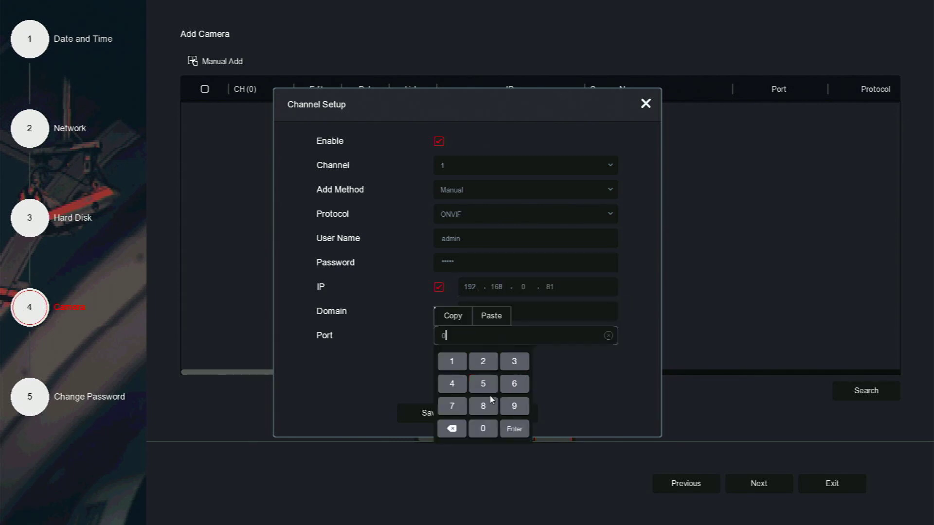
pyautogui.click(483, 429)
pyautogui.click(514, 429)
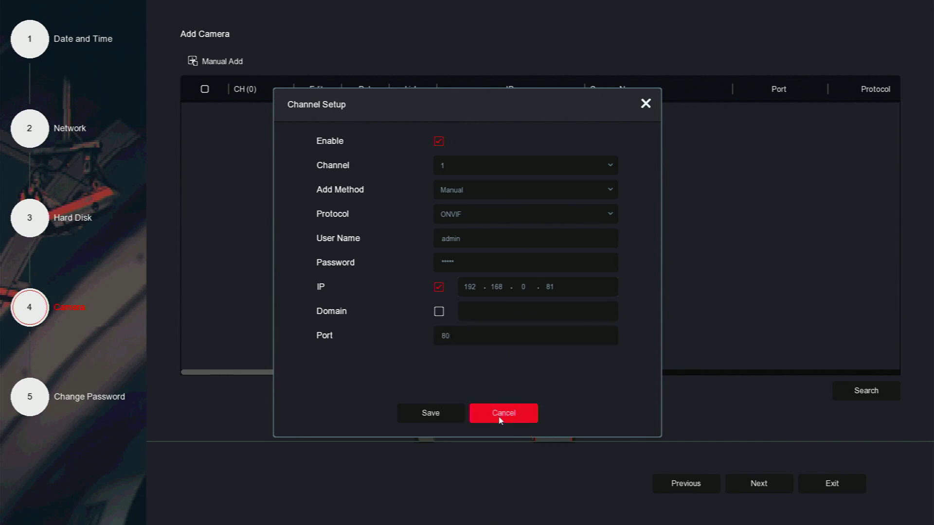
pyautogui.click(435, 411)
pyautogui.click(440, 308)
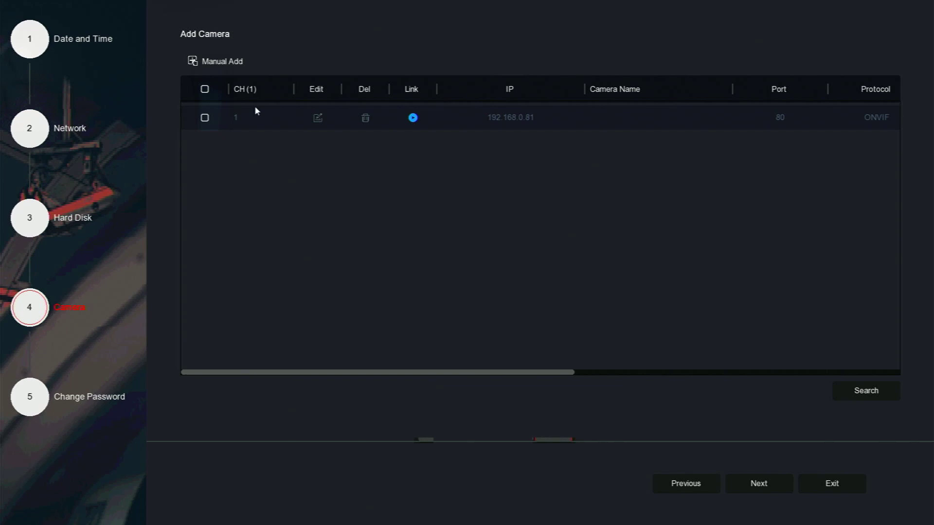
# Continue past the camera setup and finish the wizard without changing the admin password or security questions.
pyautogui.click(759, 484)
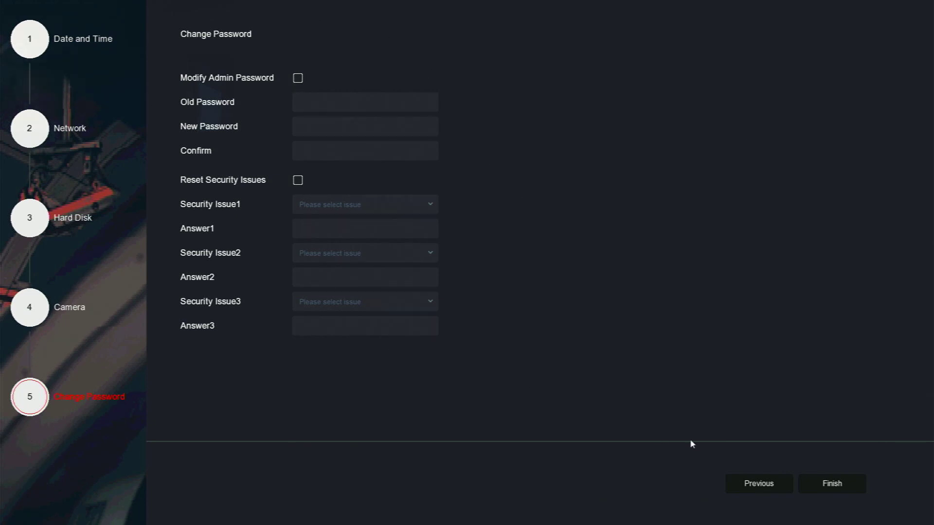
pyautogui.click(833, 485)
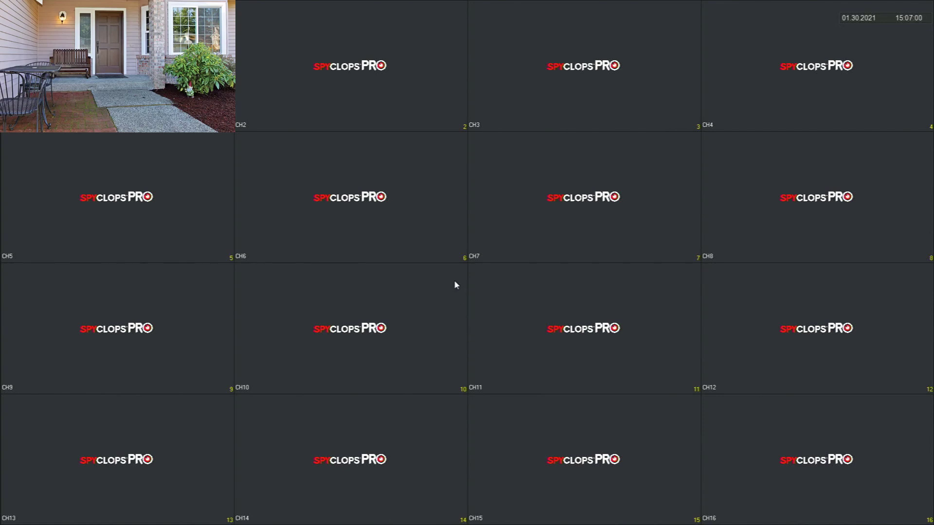
# Open the recording schedule for channel 1 and look through the list of available channels.
pyautogui.rightClick(455, 281)
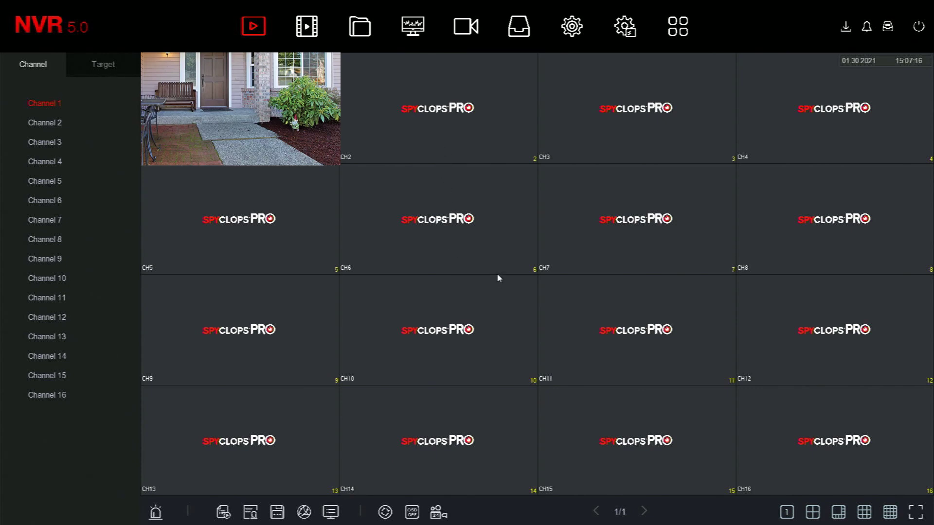
pyautogui.click(518, 30)
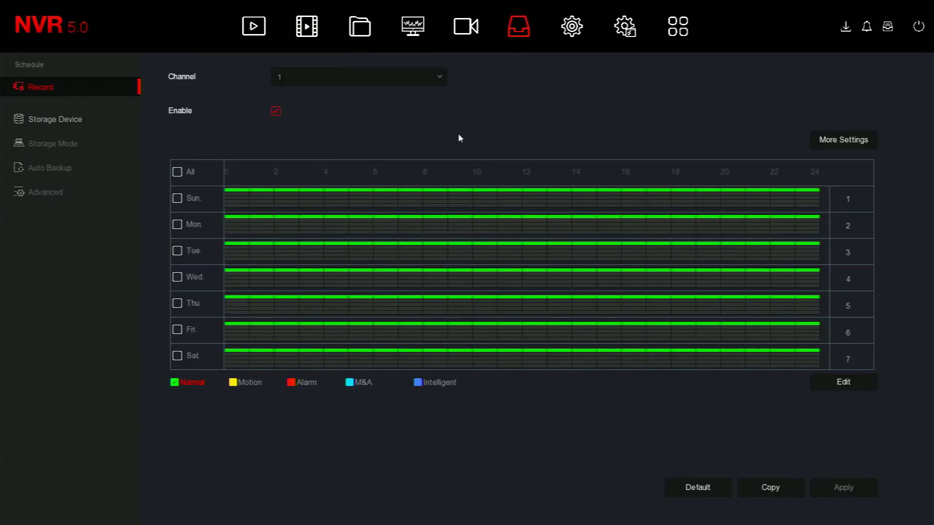
pyautogui.click(397, 76)
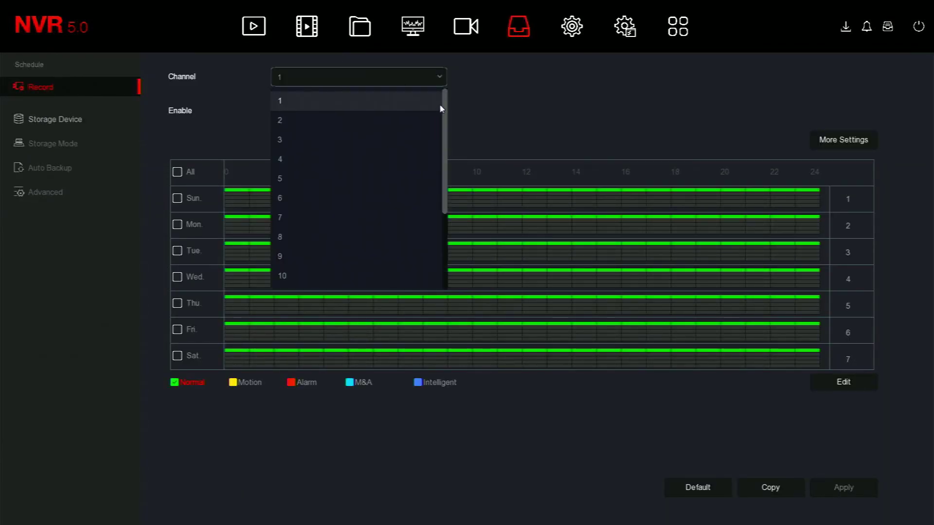
pyautogui.click(445, 218)
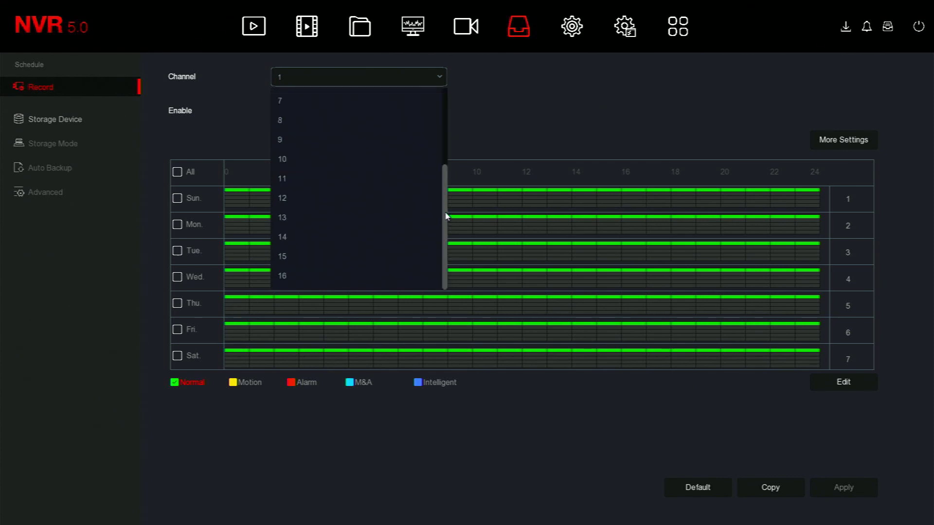
pyautogui.click(444, 108)
pyautogui.click(483, 106)
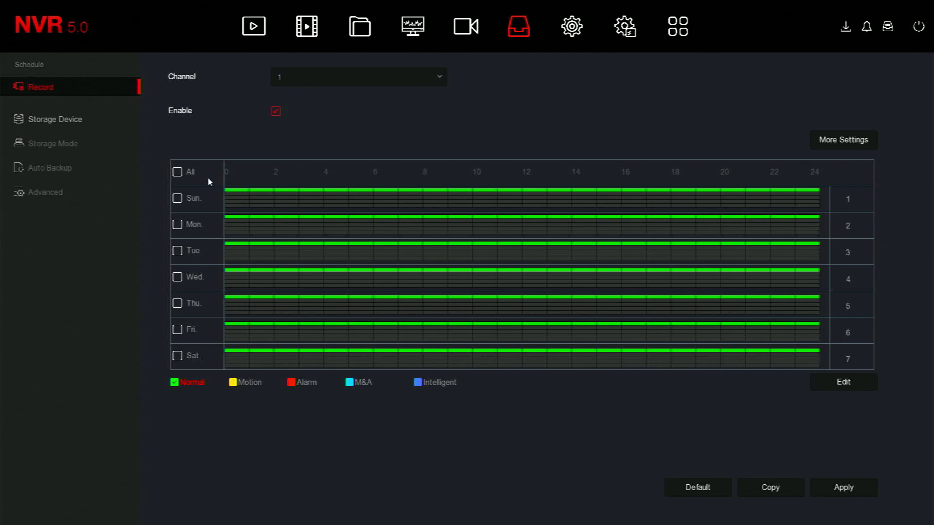
# Schedule motion recording for the full 24 hours on all seven days and clear the normal recording from every day.
pyautogui.click(185, 173)
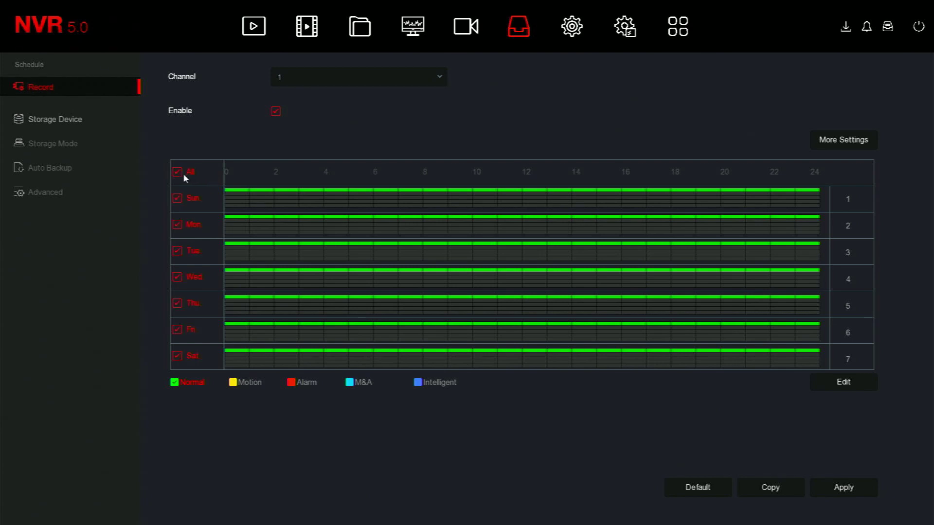
pyautogui.click(233, 383)
pyautogui.moveTo(231, 199)
pyautogui.mouseDown()
pyautogui.moveTo(549, 226)
pyautogui.moveTo(729, 204)
pyautogui.moveTo(812, 212)
pyautogui.mouseUp()
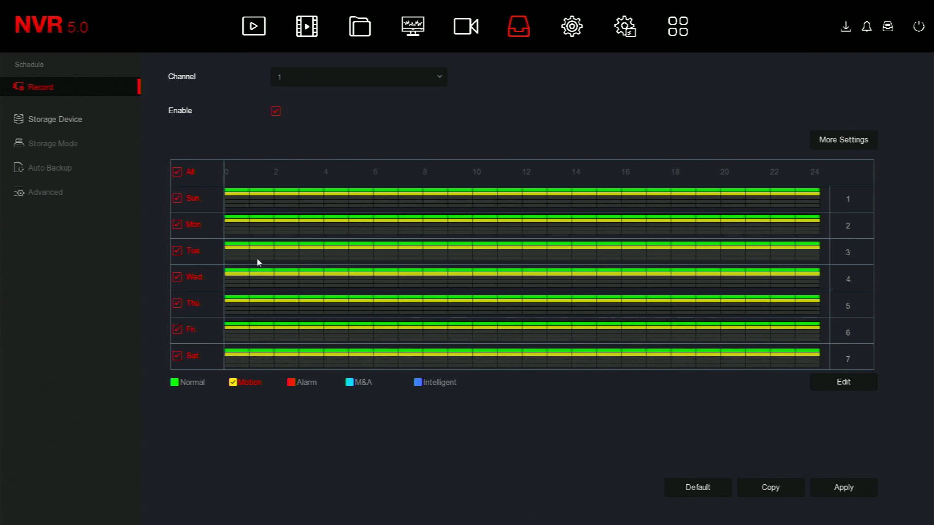
pyautogui.click(173, 382)
pyautogui.moveTo(226, 363); pyautogui.dragTo(820, 217)
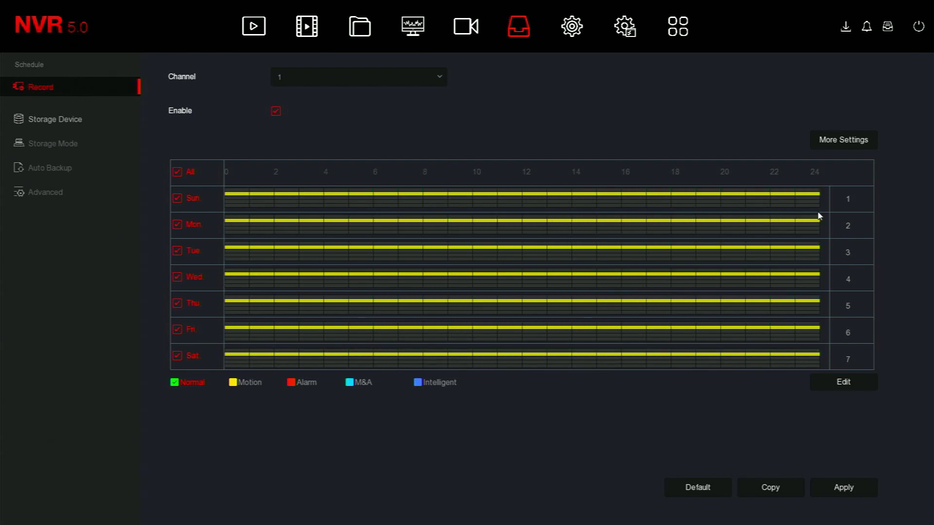
# Add normal recording on Tuesday from 5 to 11 o'clock and on Thursday from 5 to 12 o'clock.
pyautogui.click(179, 174)
pyautogui.click(178, 251)
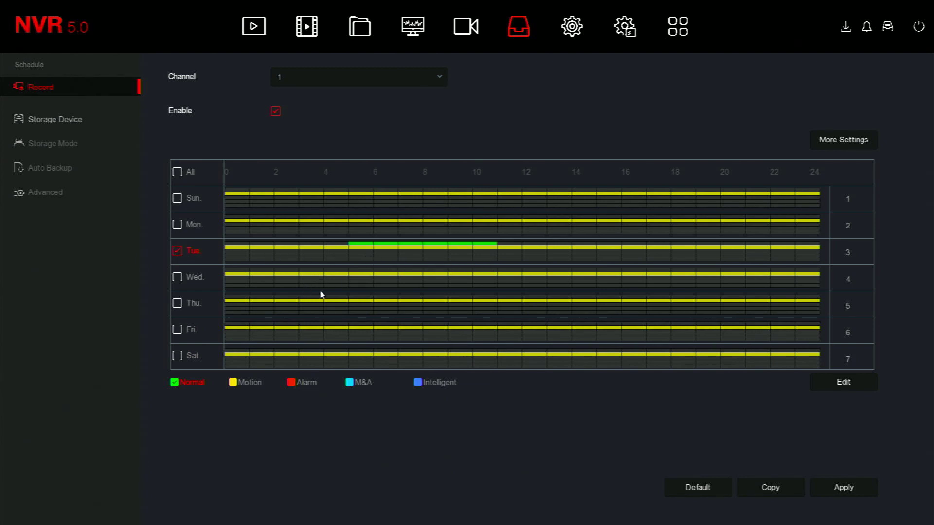
pyautogui.click(177, 303)
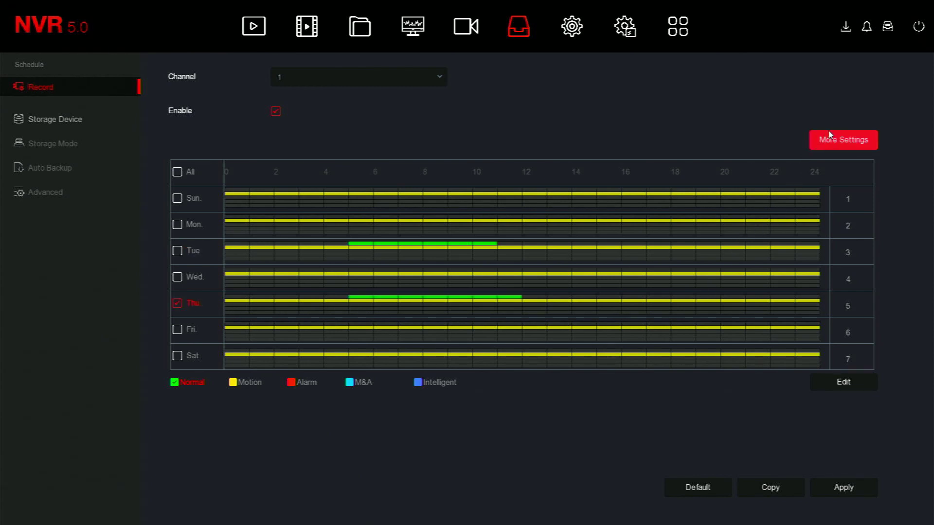
# Review the prerecord and post-record time options of the schedule, and close them without saving.
pyautogui.click(836, 145)
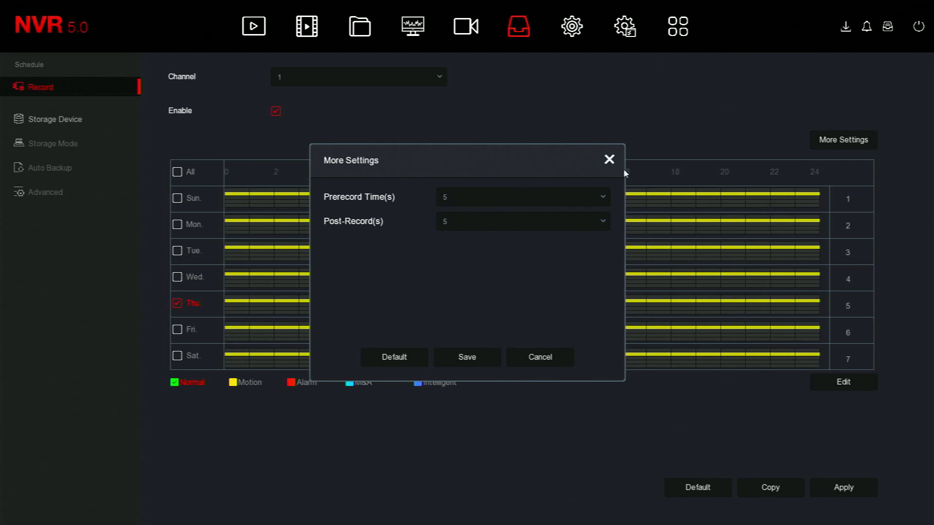
pyautogui.click(563, 201)
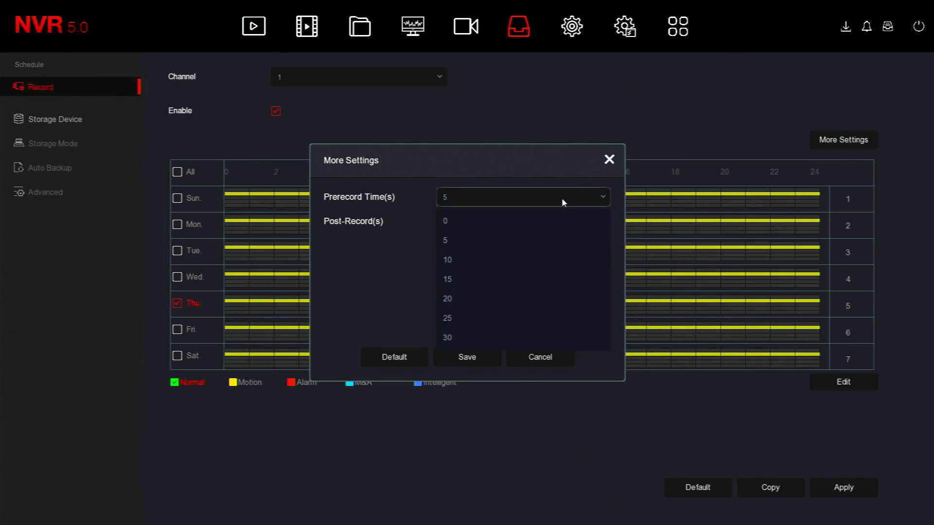
pyautogui.click(530, 240)
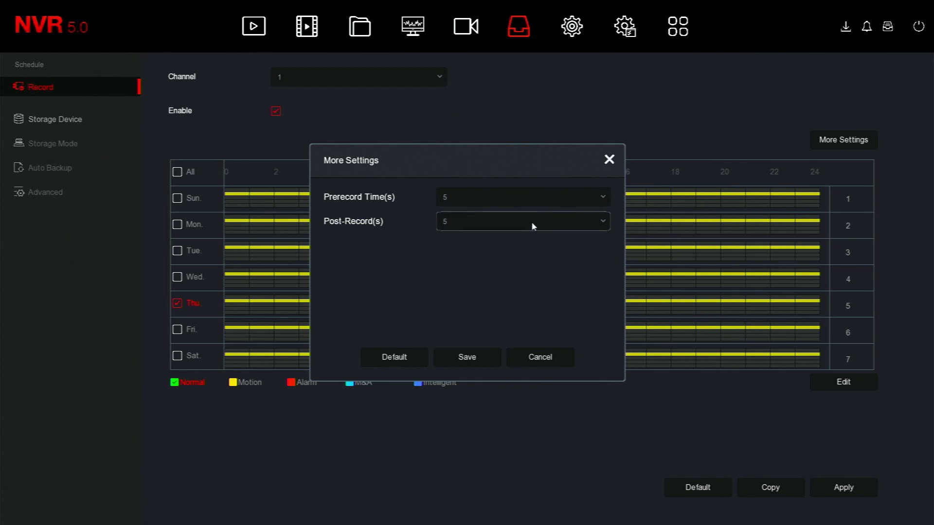
pyautogui.click(531, 224)
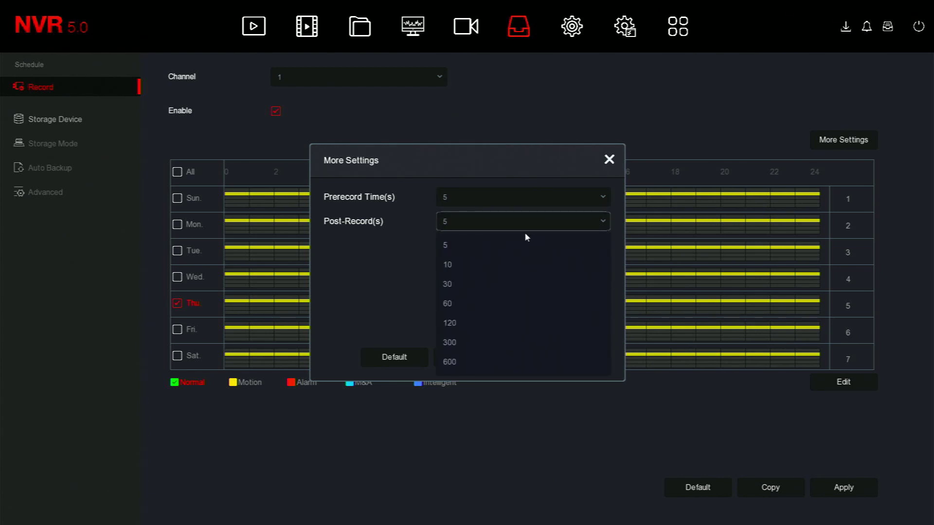
pyautogui.click(515, 243)
pyautogui.click(540, 357)
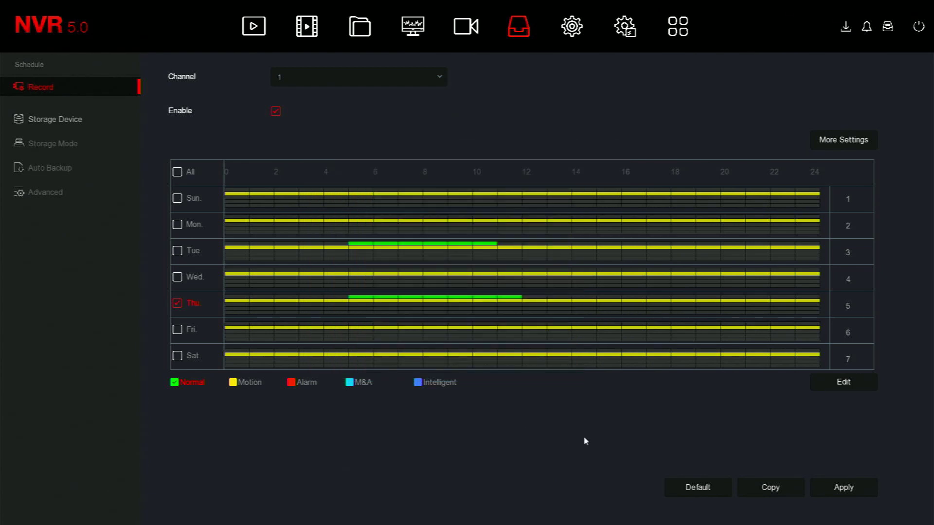
# Review Sunday's detailed record schedule, toggle its use for all days on and off again, and save it.
pyautogui.click(842, 385)
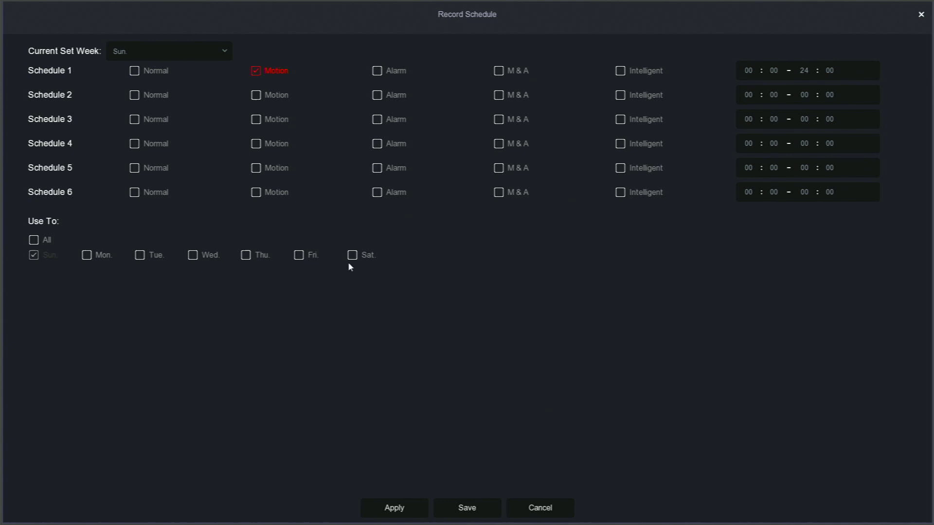
pyautogui.click(33, 241)
pyautogui.click(34, 242)
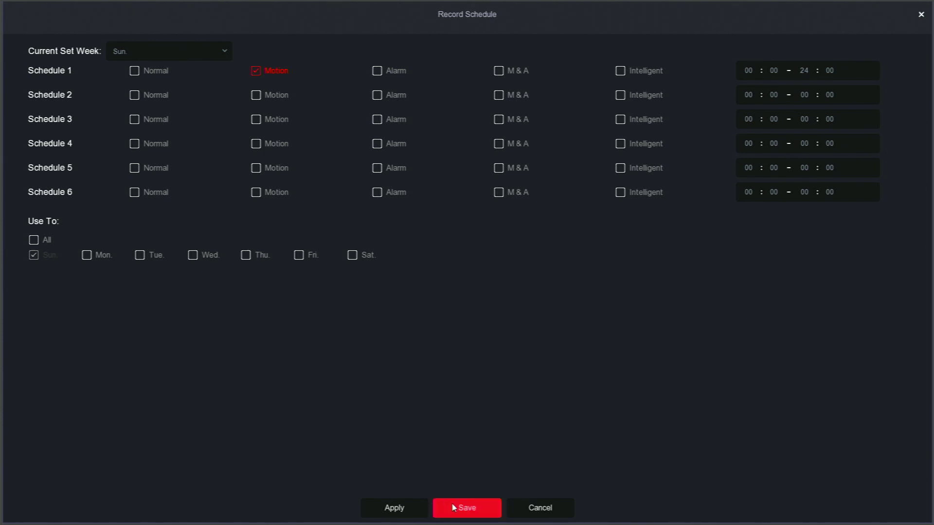
pyautogui.click(419, 510)
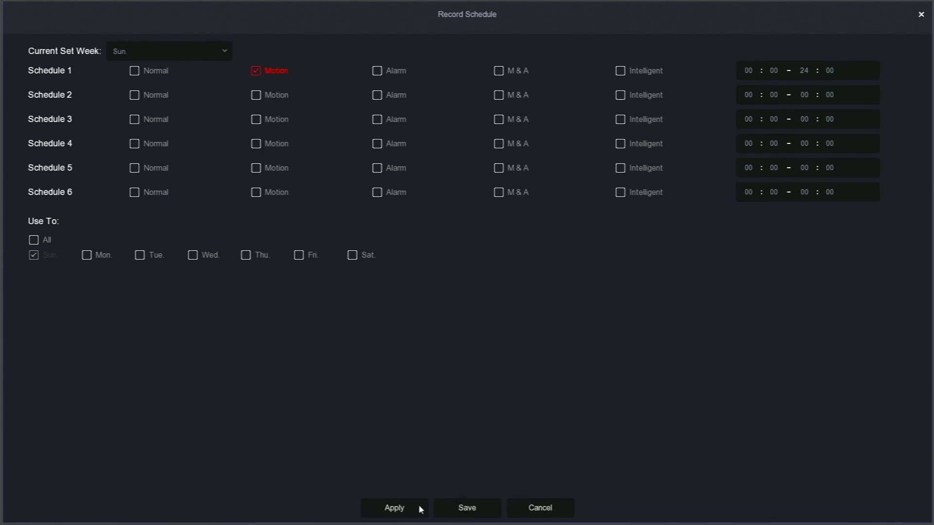
pyautogui.click(447, 508)
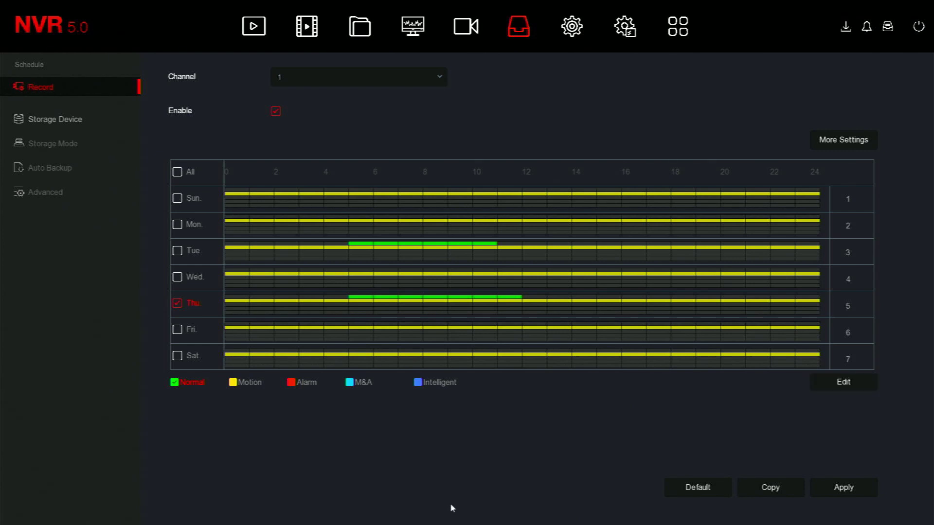
# Copy channel 1's recording schedule to all 16 channels, apply it and return to the full-screen live view.
pyautogui.click(777, 492)
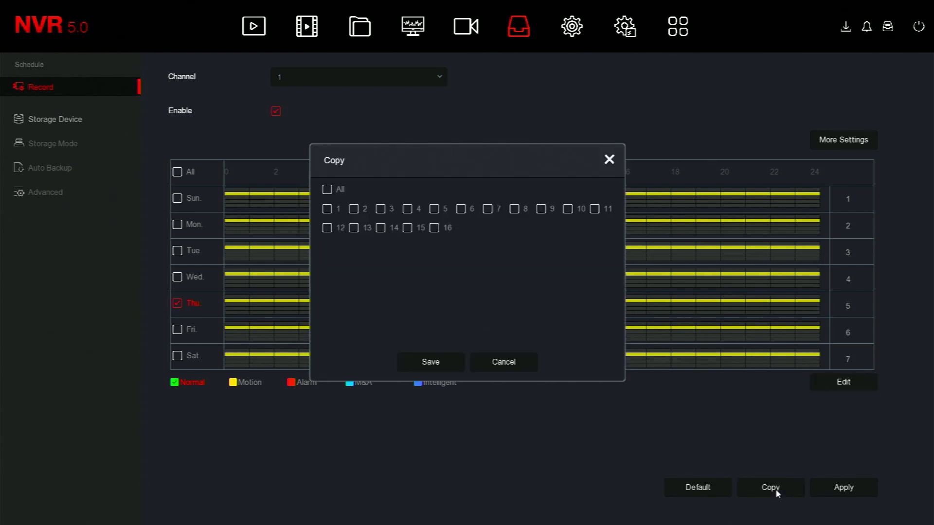
pyautogui.click(328, 190)
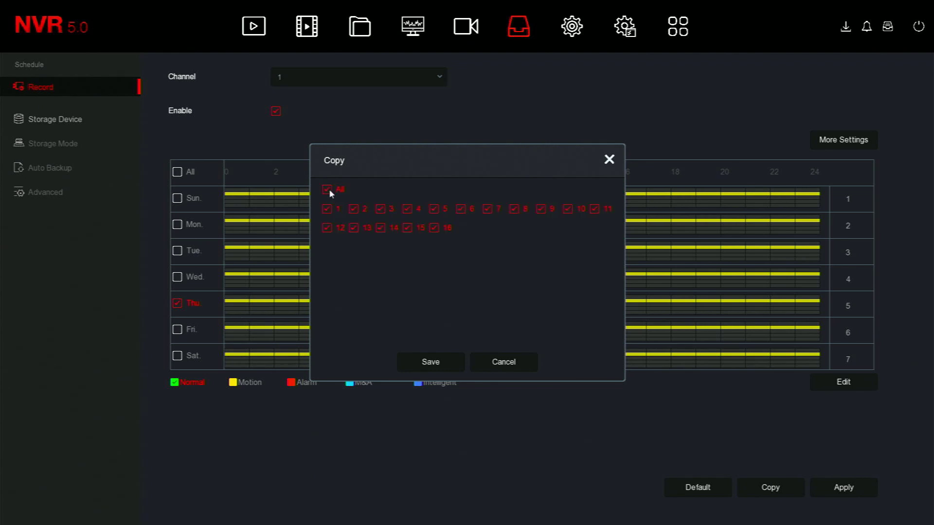
pyautogui.click(431, 368)
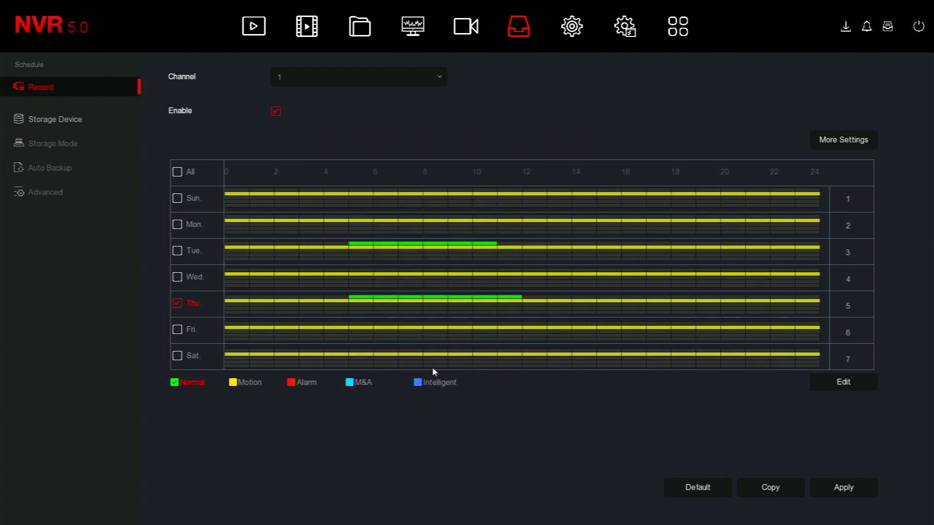
pyautogui.click(844, 490)
pyautogui.click(252, 27)
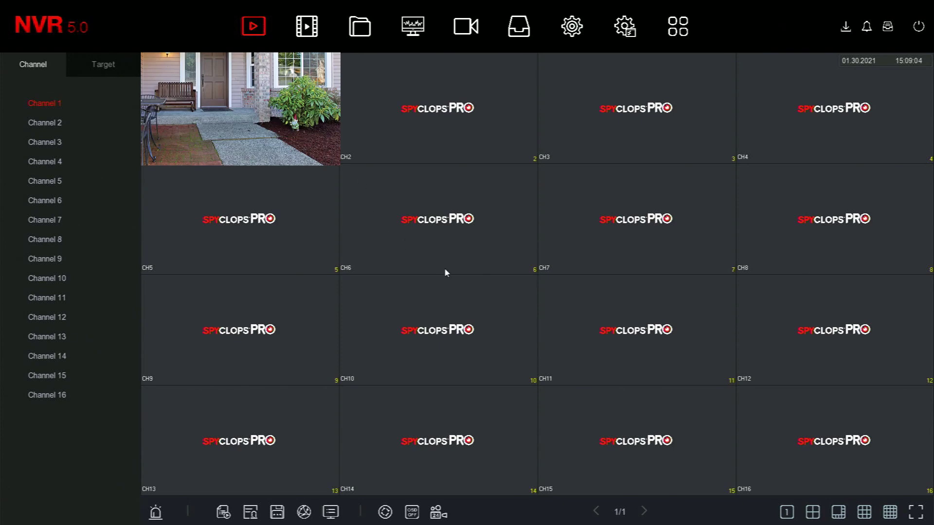
pyautogui.rightClick(473, 280)
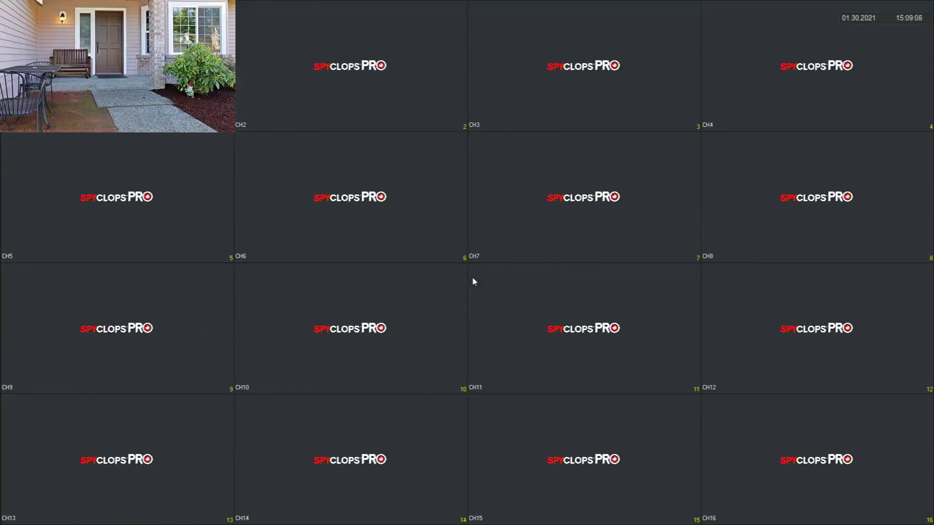